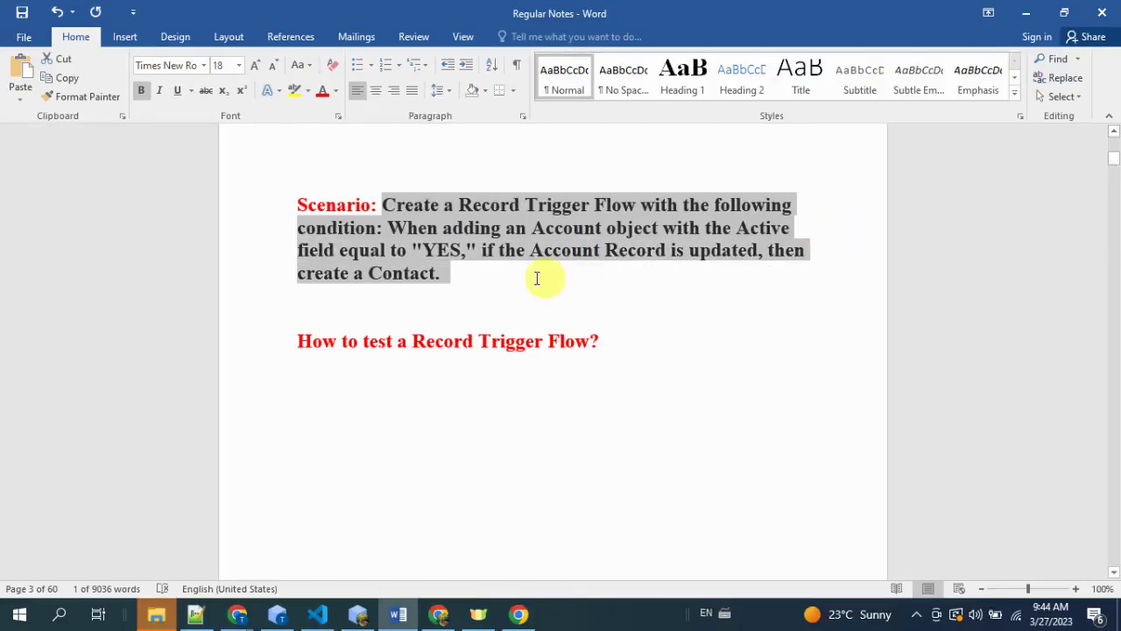
- Switch to Salesforce Setup in Chrome and create a new Record-Triggered Flow from the Setup home page
{"action": "left_click", "coordinate": [499, 285]}
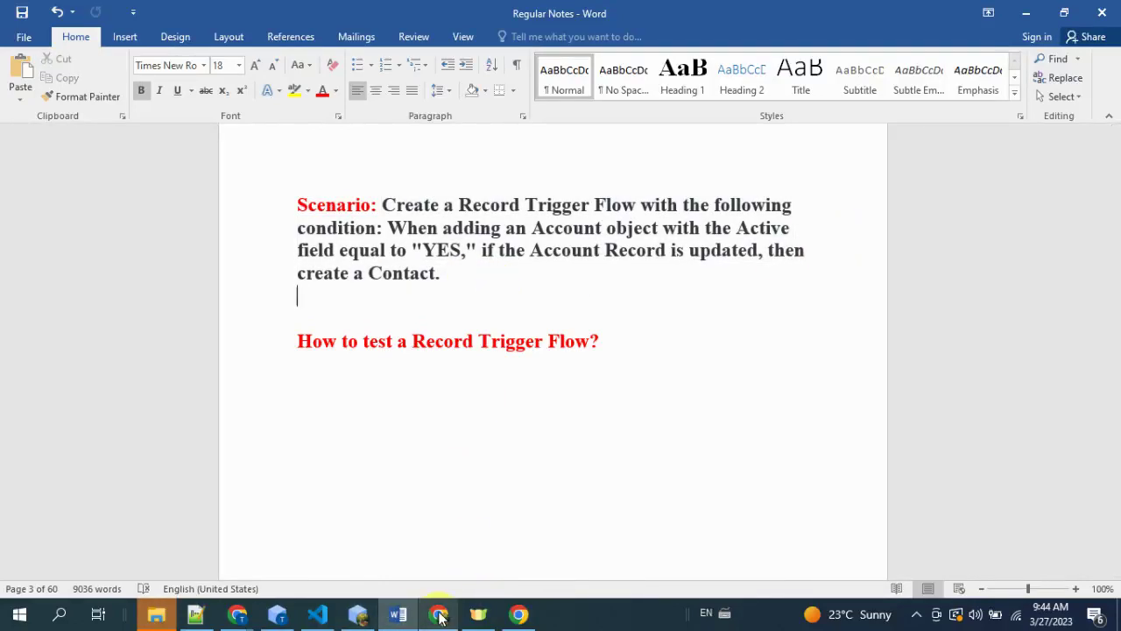
{"action": "left_click", "coordinate": [438, 615]}
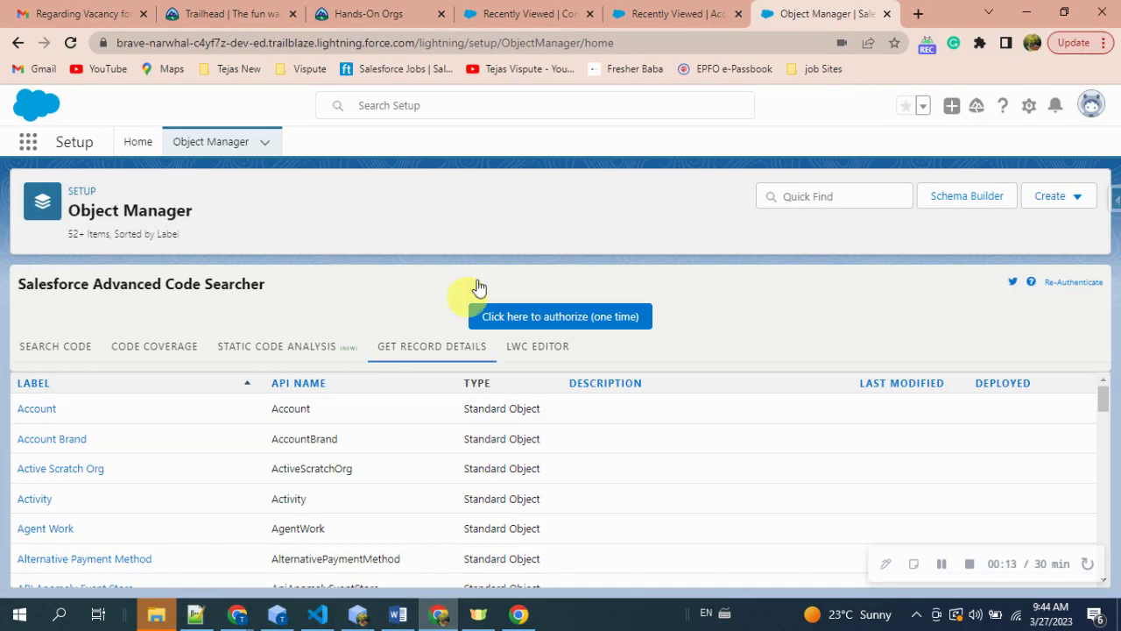
{"action": "left_click", "coordinate": [127, 143]}
{"action": "scroll", "coordinate": [920, 262], "scroll_direction": "up", "scroll_amount": 3}
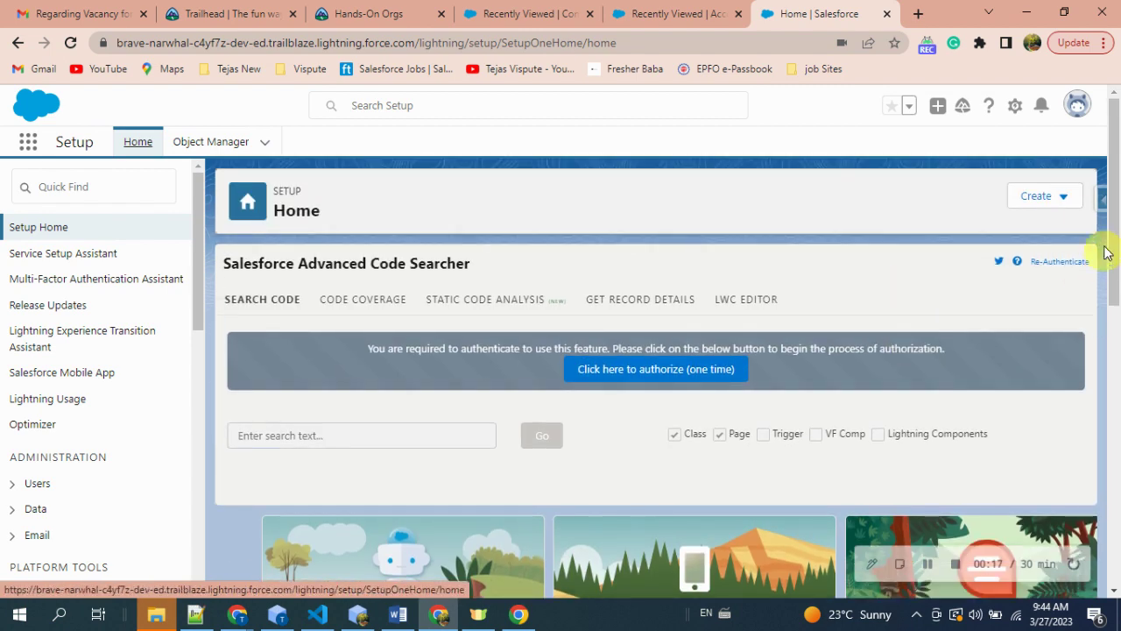
{"action": "left_click", "coordinate": [1061, 196]}
{"action": "left_click", "coordinate": [993, 392]}
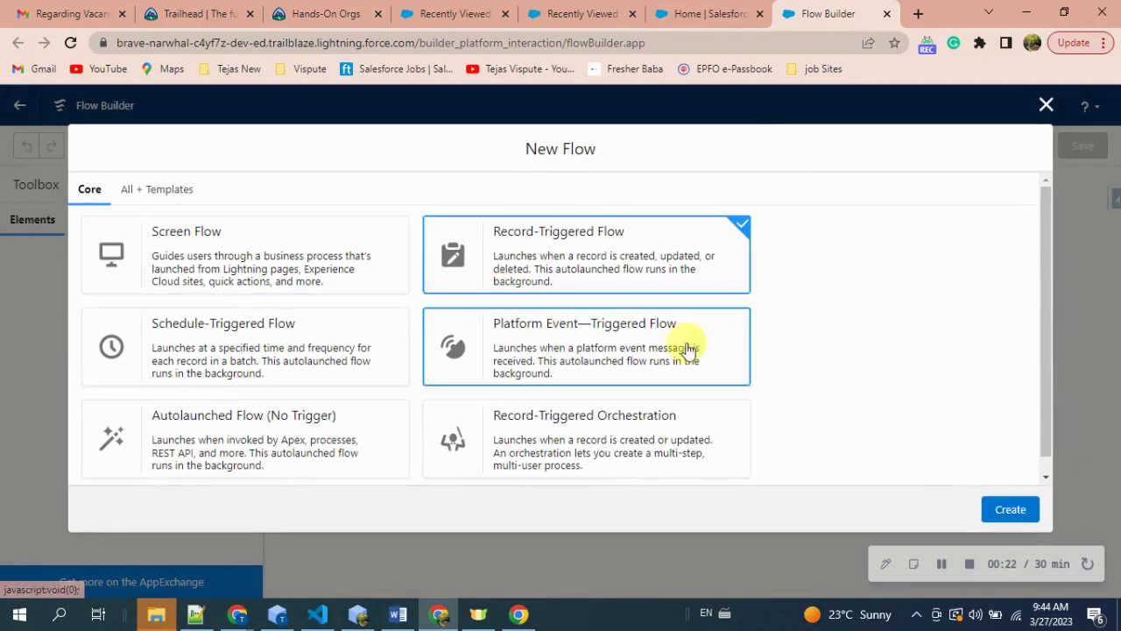
{"action": "left_click", "coordinate": [1007, 512]}
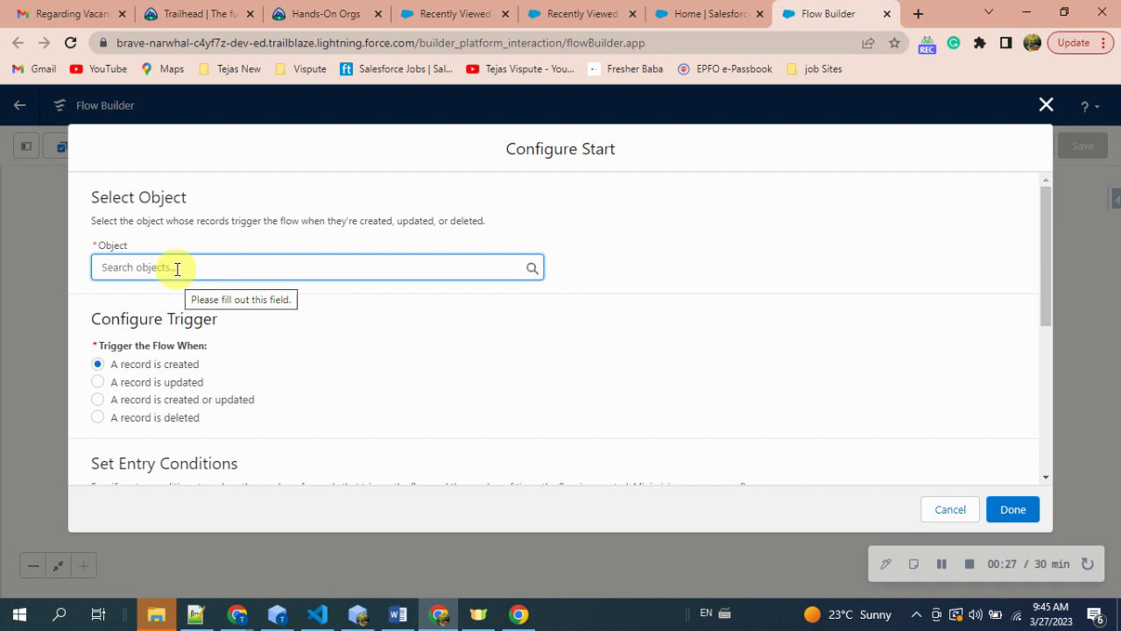
- Configure the flow's start to use the Account object and trigger when a record is updated
{"action": "type", "text": "acc"}
{"action": "left_click", "coordinate": [165, 306]}
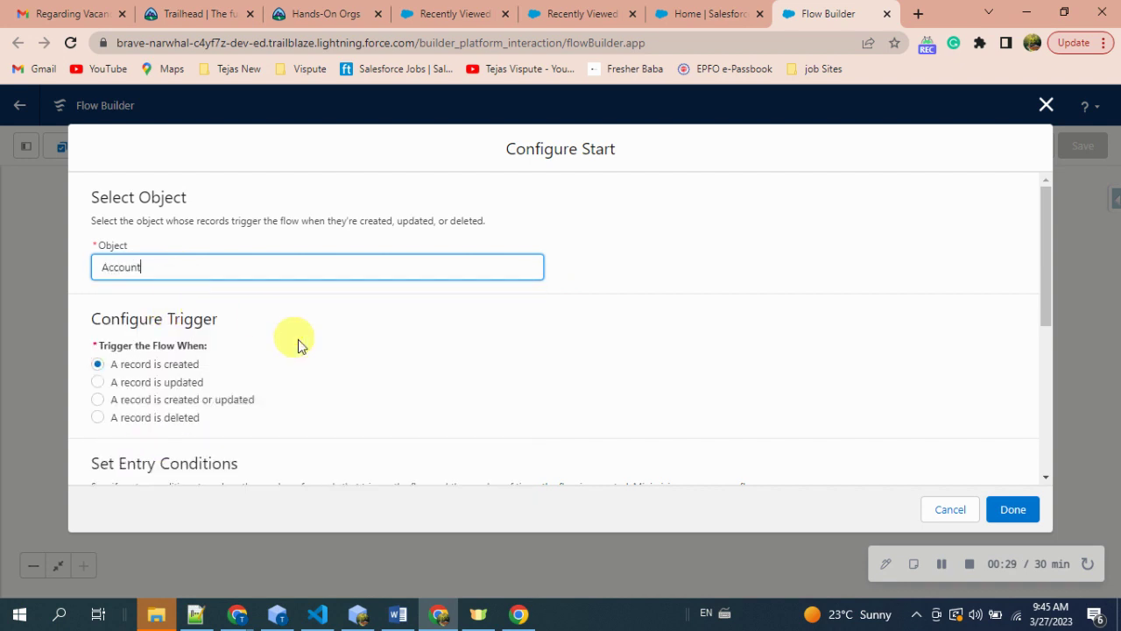
{"action": "left_click", "coordinate": [105, 389]}
- Set the entry conditions to All Conditions Are Met (AND) with Active__c Equals Yes, and finish the start configuration
{"action": "scroll", "coordinate": [337, 363], "scroll_direction": "down", "scroll_amount": 3}
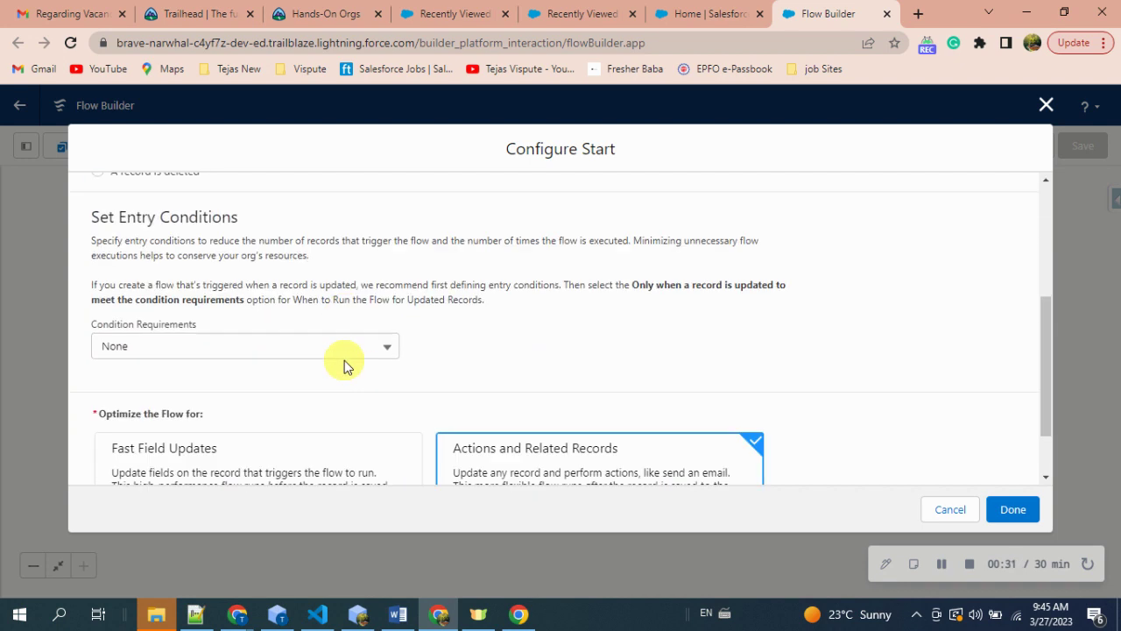
{"action": "left_click", "coordinate": [239, 355]}
{"action": "left_click", "coordinate": [175, 420]}
{"action": "left_click", "coordinate": [236, 416]}
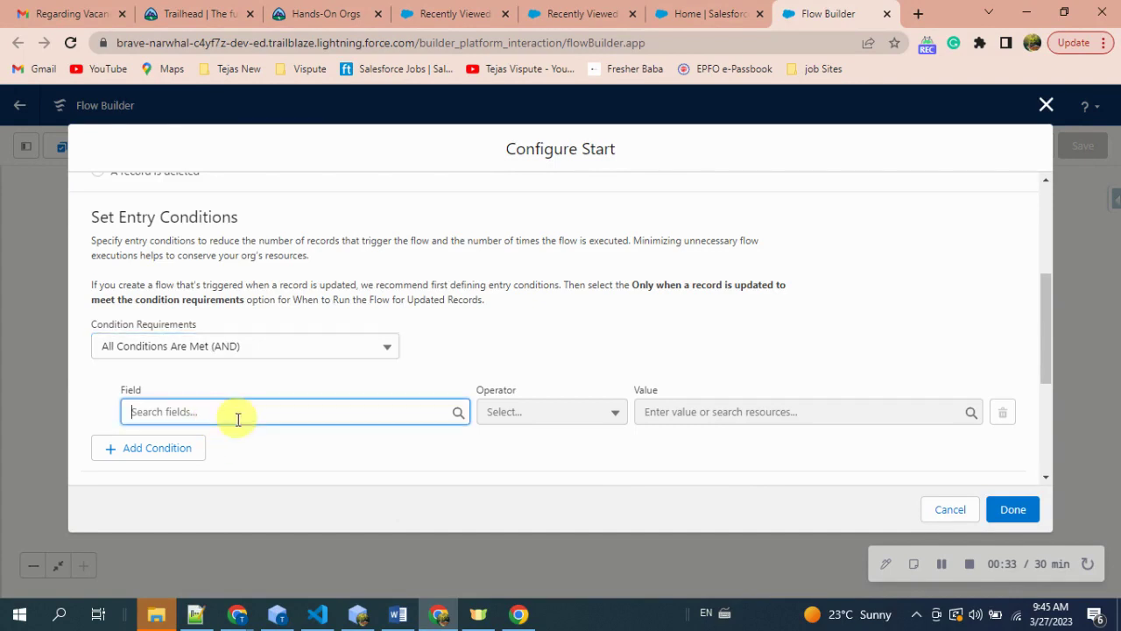
{"action": "left_click", "coordinate": [226, 271]}
{"action": "left_click", "coordinate": [707, 412]}
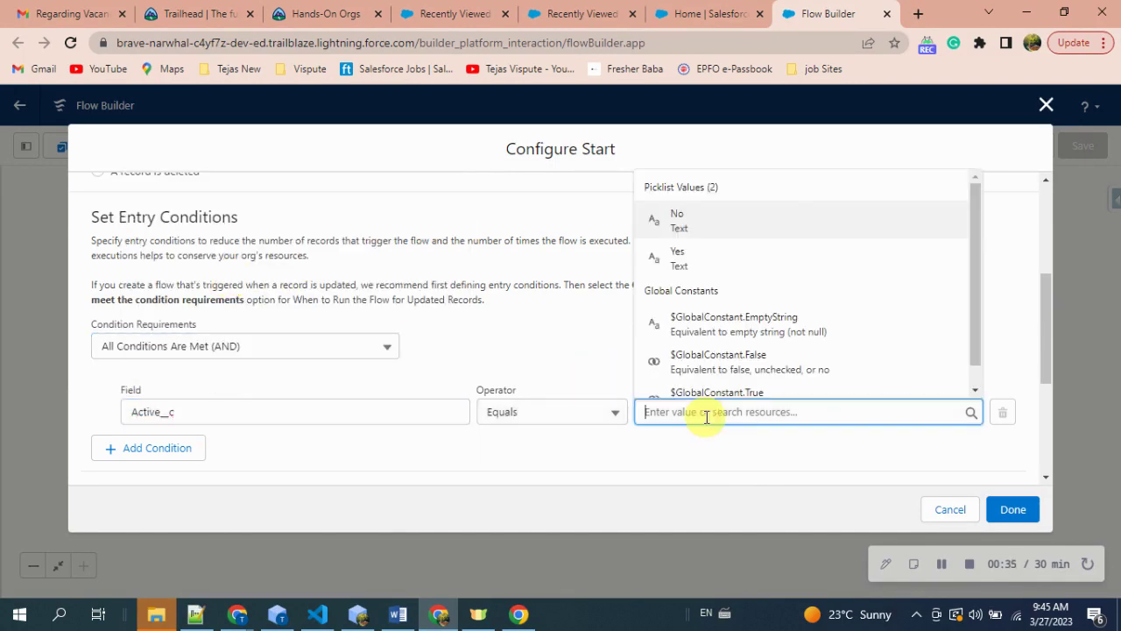
{"action": "left_click", "coordinate": [692, 258]}
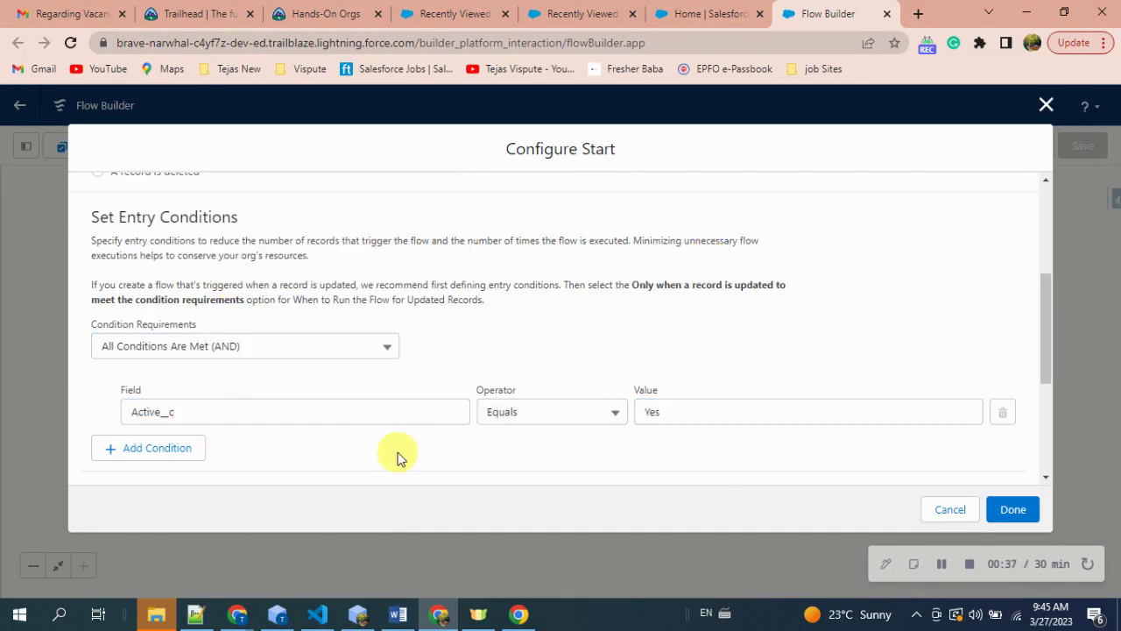
{"action": "scroll", "coordinate": [390, 454], "scroll_direction": "down", "scroll_amount": 3}
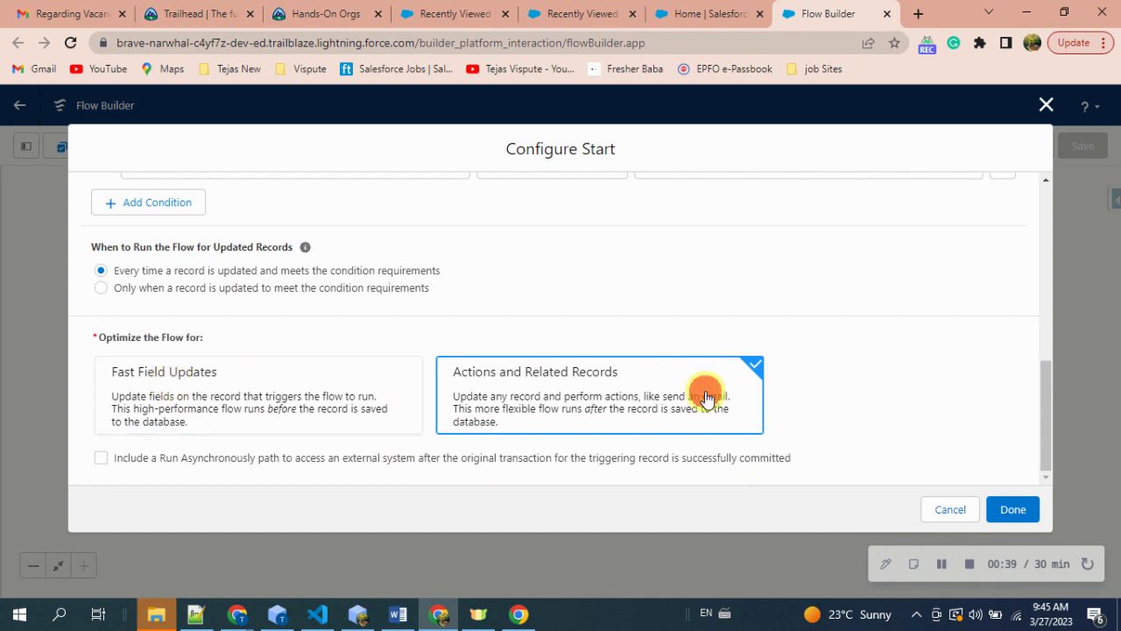
{"action": "left_click", "coordinate": [1014, 511]}
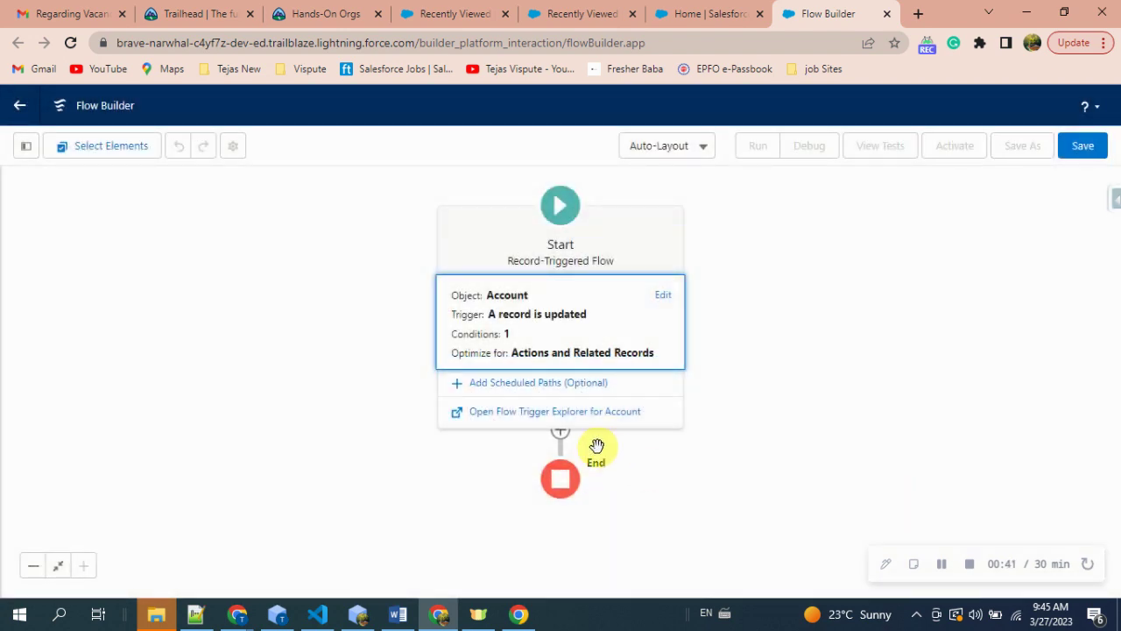
- Add a Create Records element after the start, labelled Create Contact with API name Create_Contact
{"action": "left_click", "coordinate": [562, 443]}
{"action": "scroll", "coordinate": [532, 438], "scroll_direction": "down", "scroll_amount": 5}
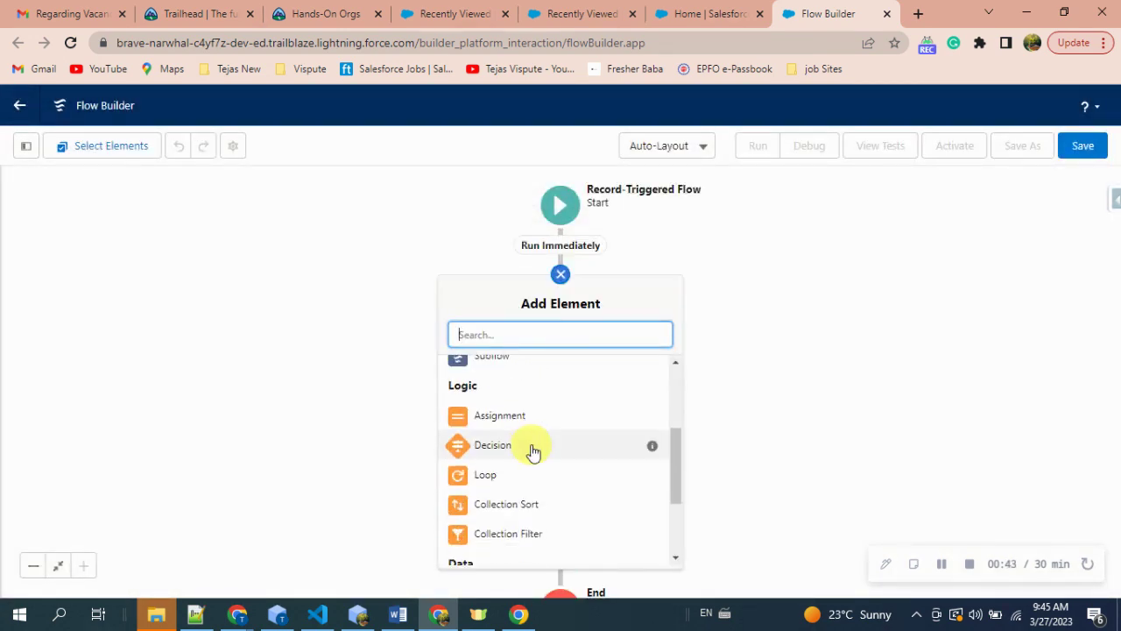
{"action": "left_click", "coordinate": [523, 462]}
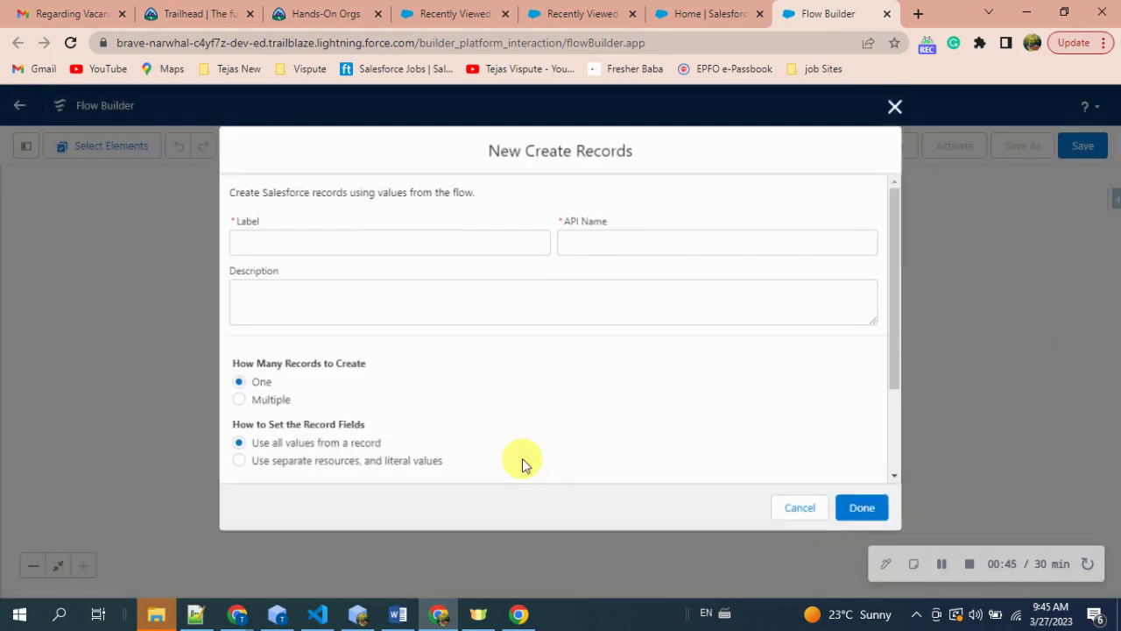
{"action": "double_click", "coordinate": [541, 156]}
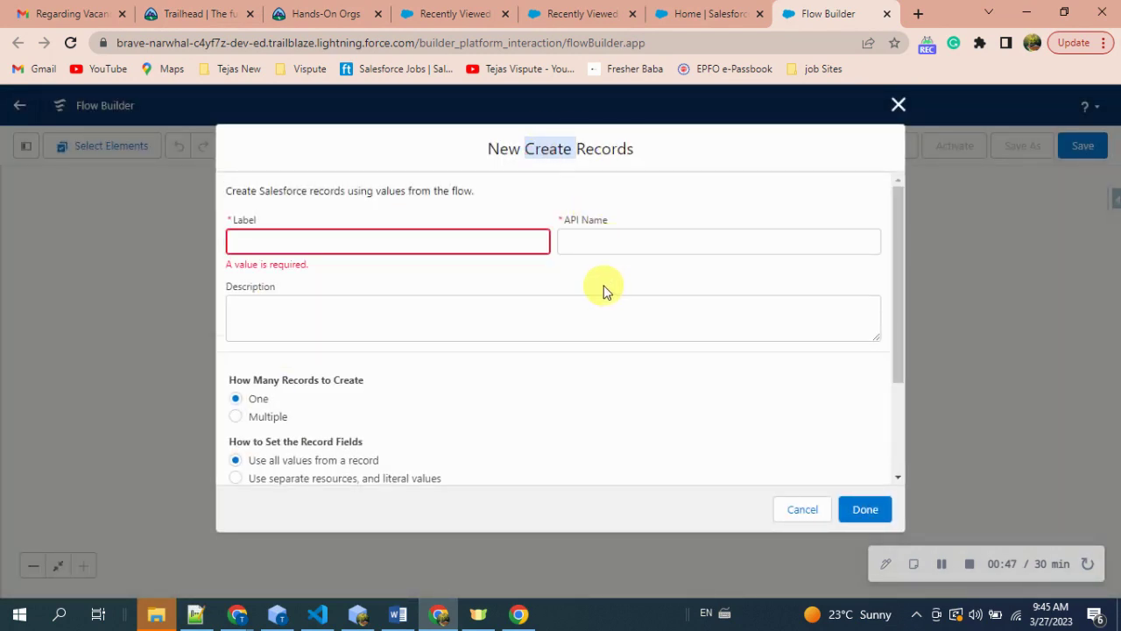
{"action": "left_click", "coordinate": [328, 242]}
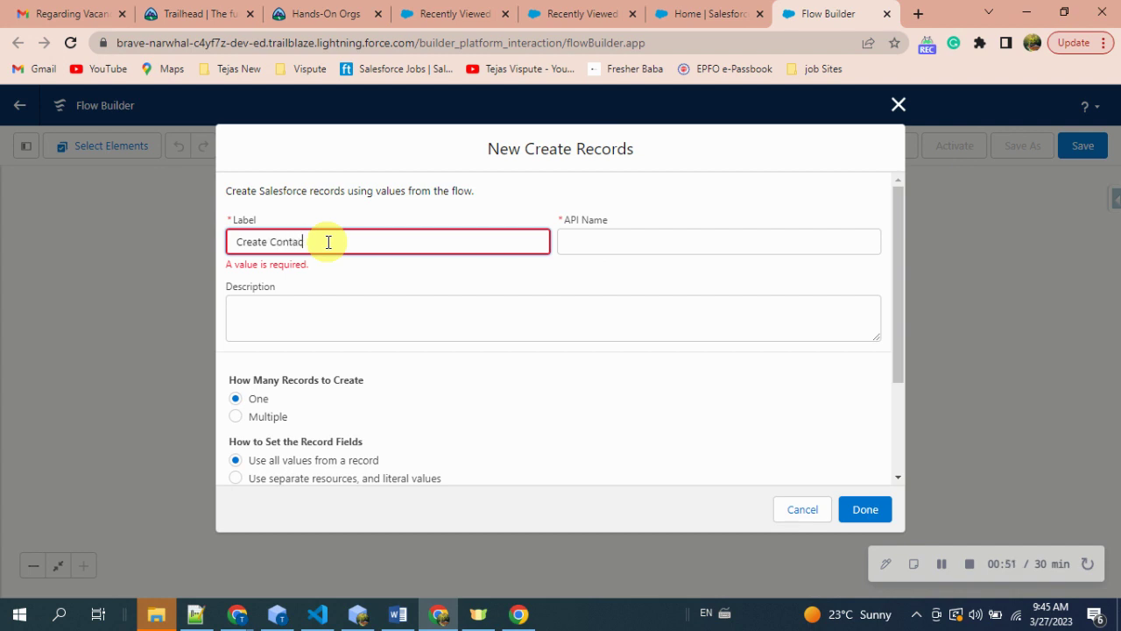
{"action": "left_click", "coordinate": [605, 242]}
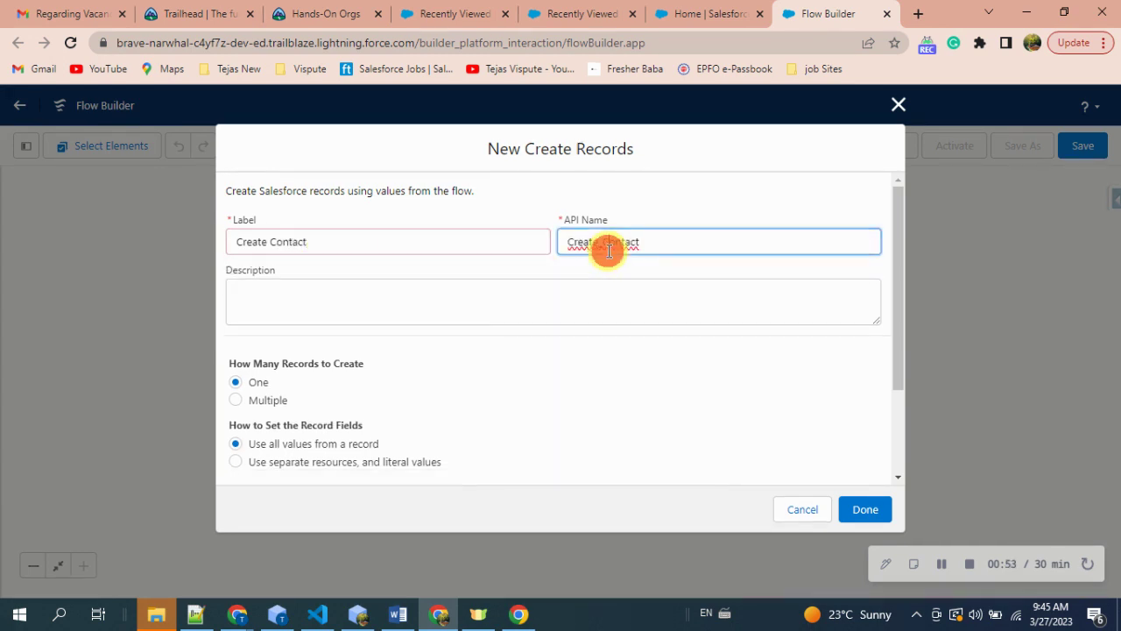
{"action": "left_click", "coordinate": [482, 306]}
- Make the element create a Contact record using separate resources and literal values
{"action": "scroll", "coordinate": [487, 320], "scroll_direction": "down", "scroll_amount": 1}
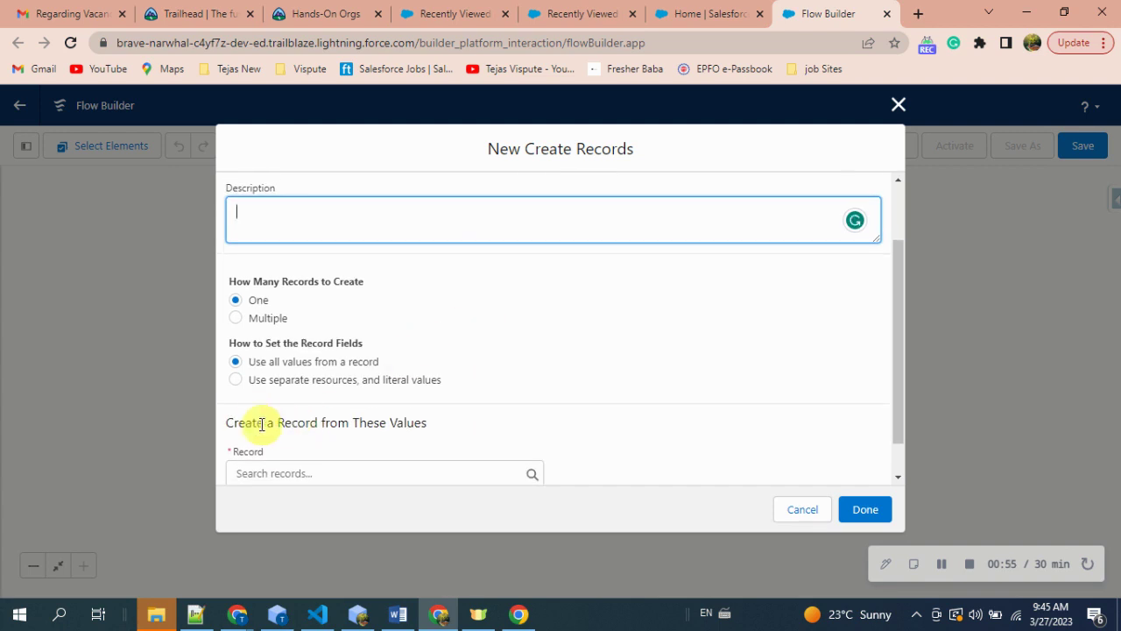
{"action": "left_click", "coordinate": [236, 379]}
{"action": "left_click", "coordinate": [276, 462]}
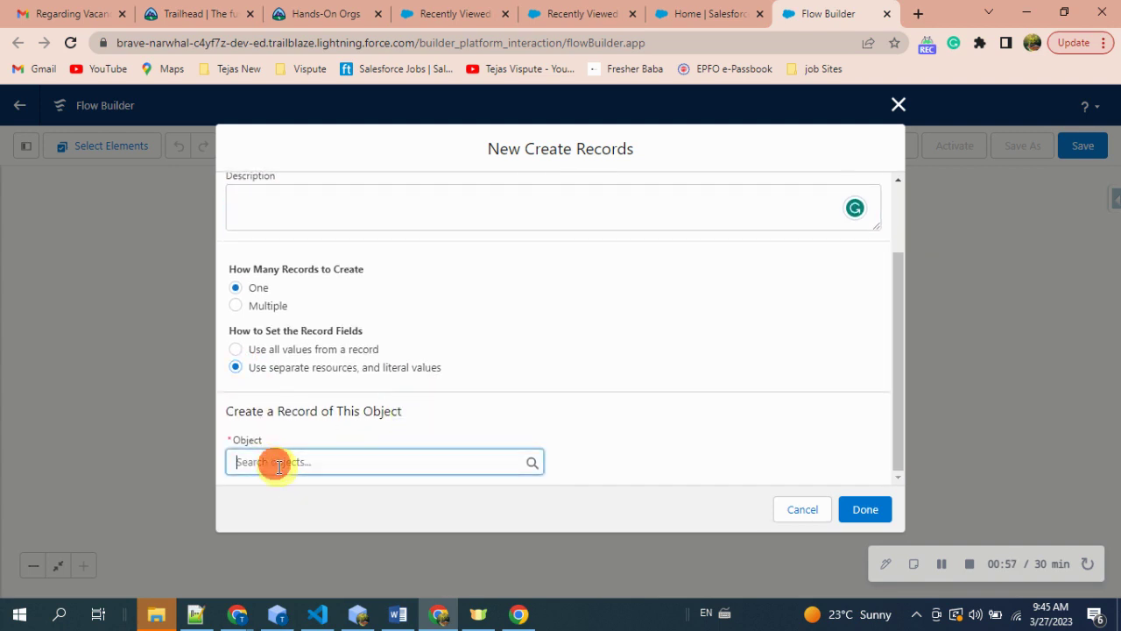
{"action": "type", "text": "conta"}
{"action": "left_click", "coordinate": [307, 313]}
- Set the Contact's LastName field to Flow Testing and finish the Create Records element
{"action": "scroll", "coordinate": [318, 327], "scroll_direction": "down", "scroll_amount": 5}
{"action": "left_click", "coordinate": [276, 397]}
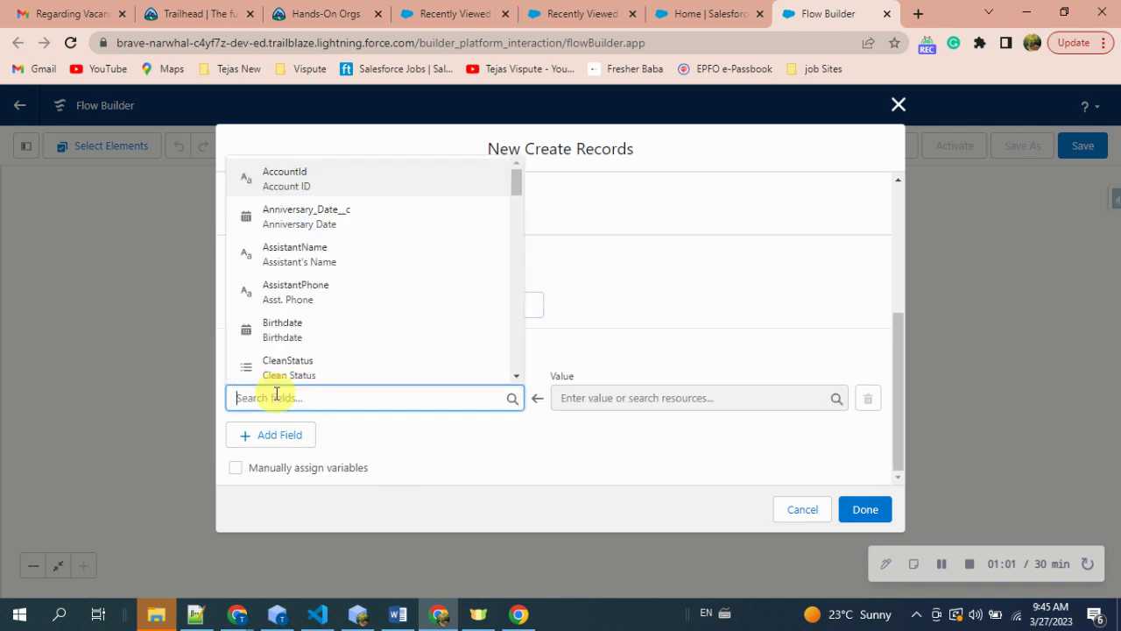
{"action": "type", "text": "last"}
{"action": "left_click", "coordinate": [293, 368]}
{"action": "left_click", "coordinate": [619, 400]}
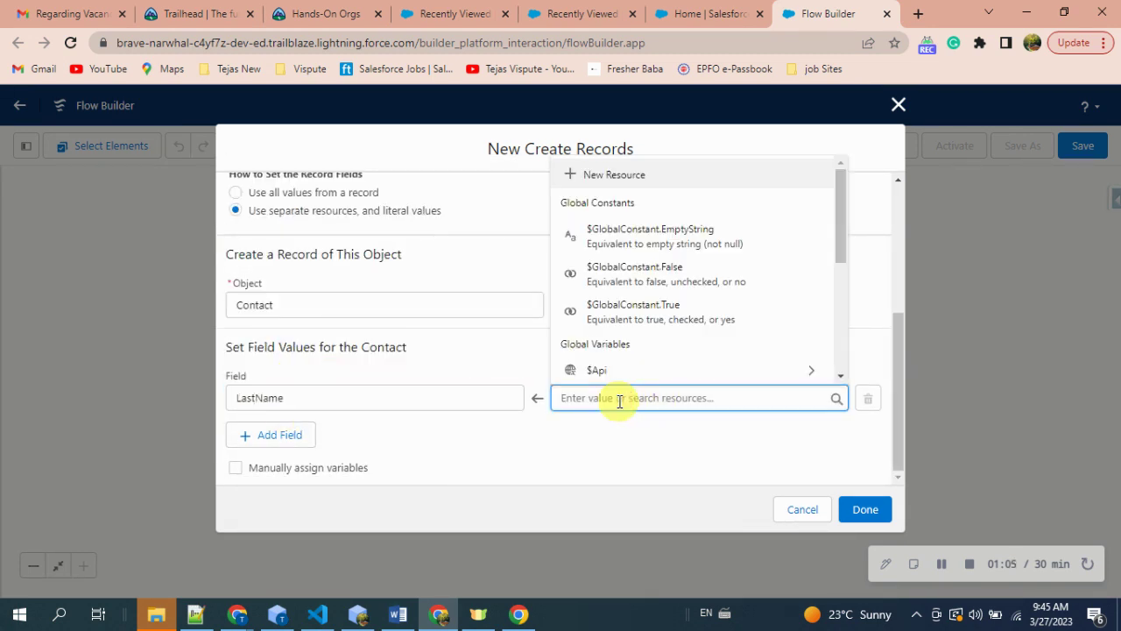
{"action": "type", "text": "Flow "}
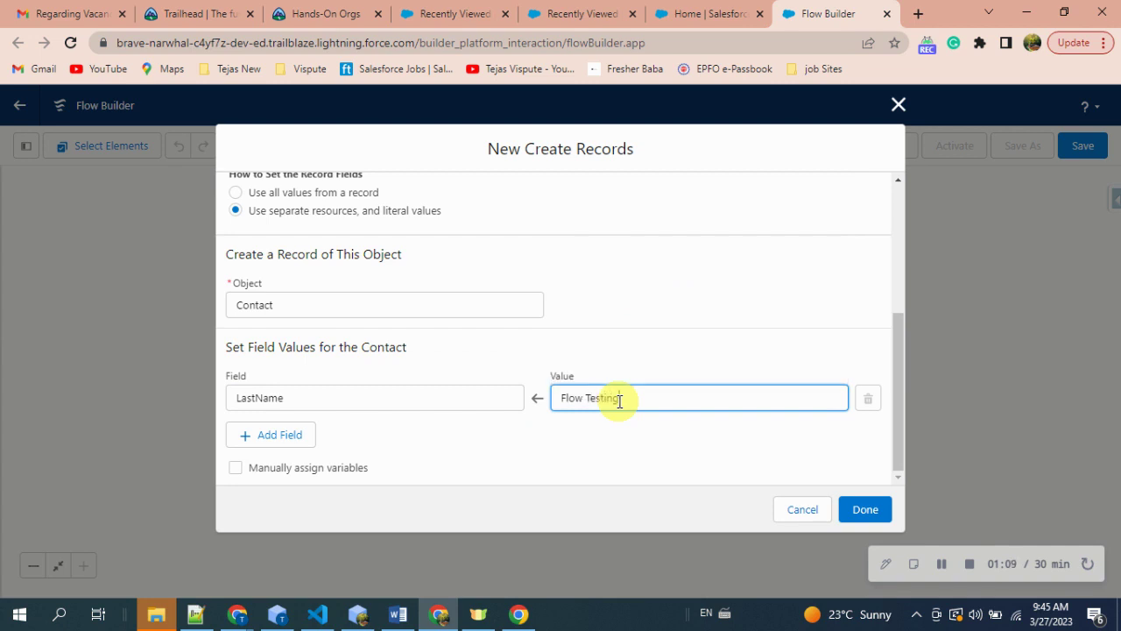
{"action": "type", "text": "Testing"}
{"action": "left_click", "coordinate": [584, 448]}
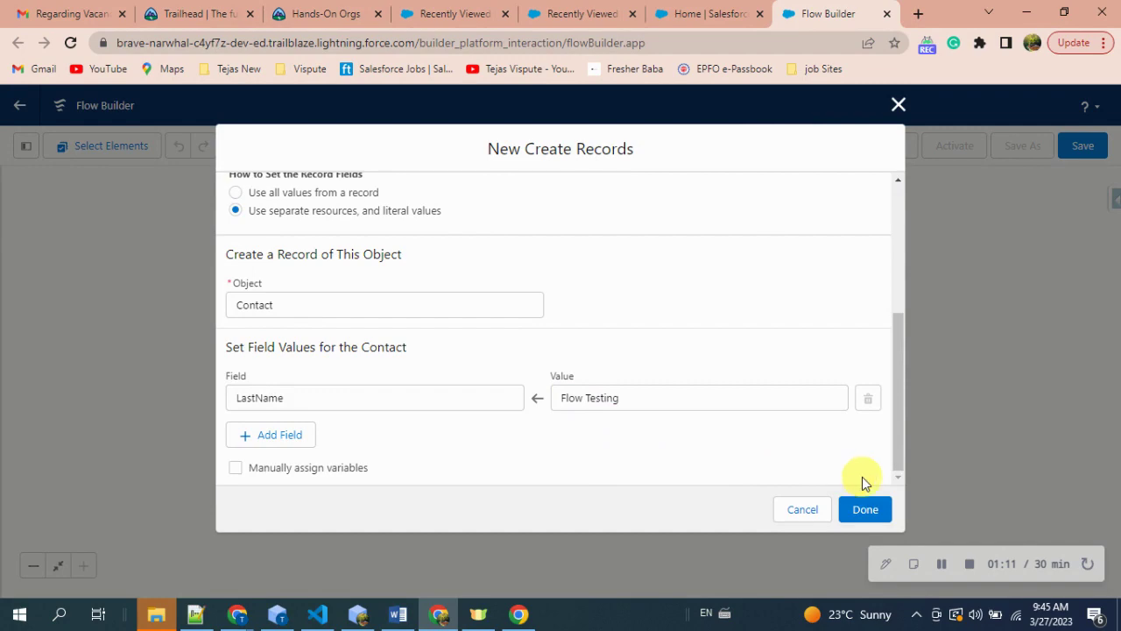
{"action": "left_click", "coordinate": [862, 510]}
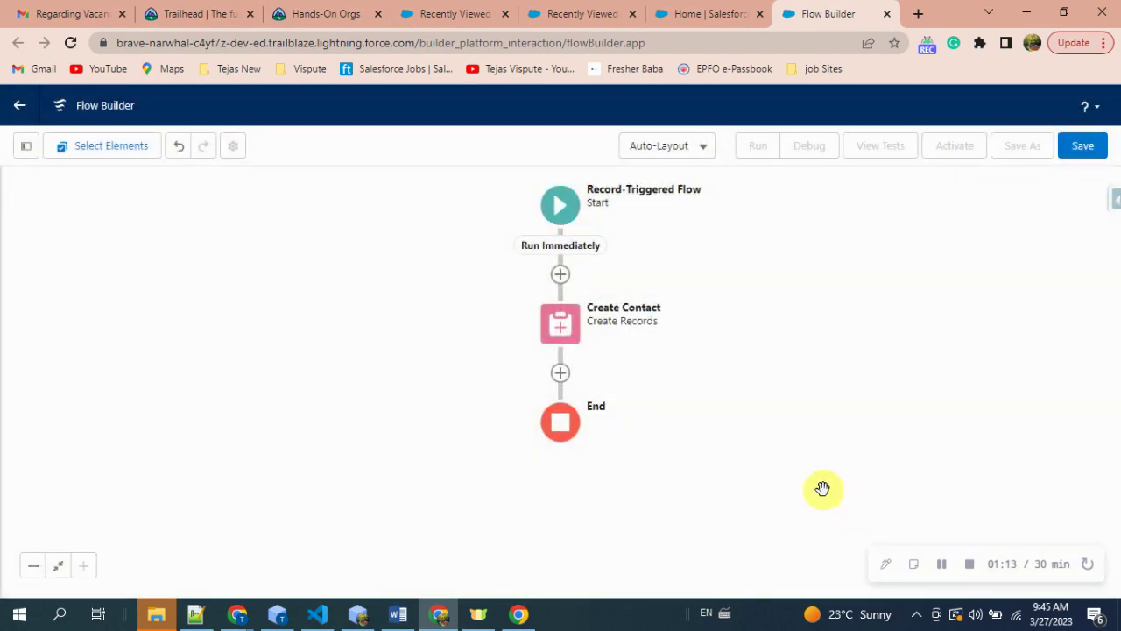
- Start saving the flow with the label Record Trigger Flow Testing and API name Record_Trigger_Flow_Testing
{"action": "left_click", "coordinate": [1083, 149]}
{"action": "left_click", "coordinate": [309, 282]}
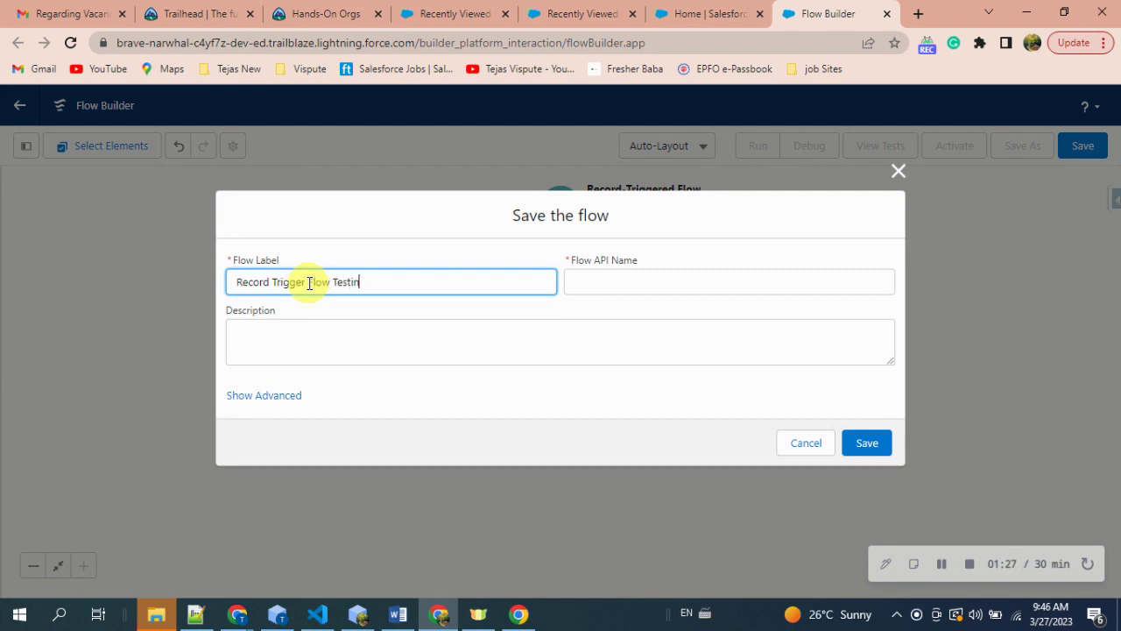
{"action": "left_click", "coordinate": [625, 282]}
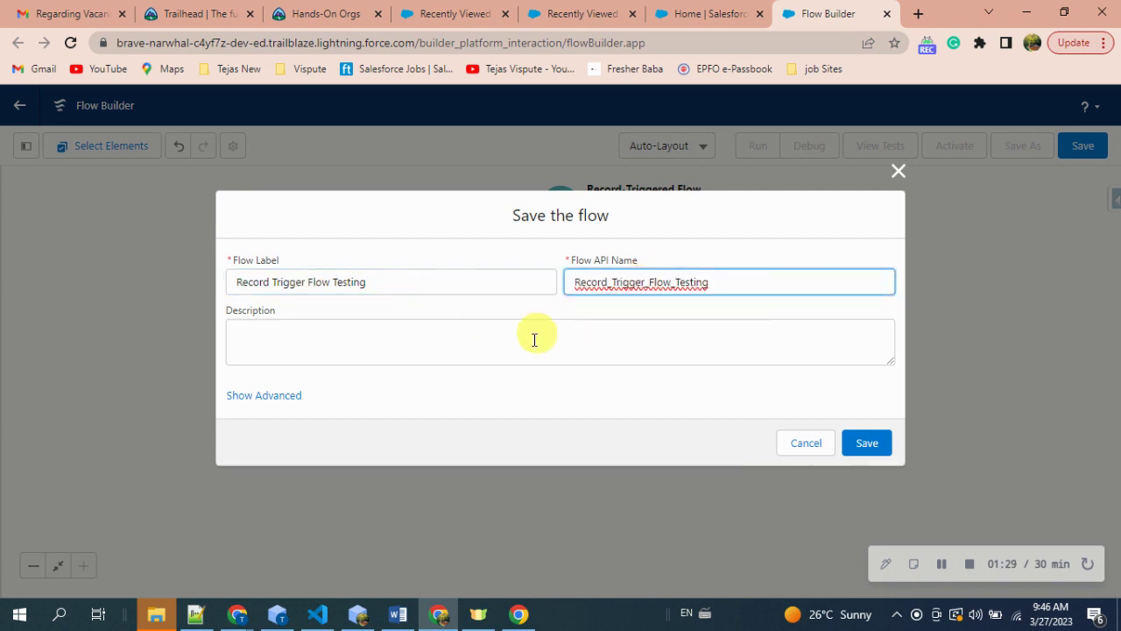
- Copy the scenario text from the Regular Notes Word document into the flow's description in Chrome
{"action": "left_click", "coordinate": [398, 613]}
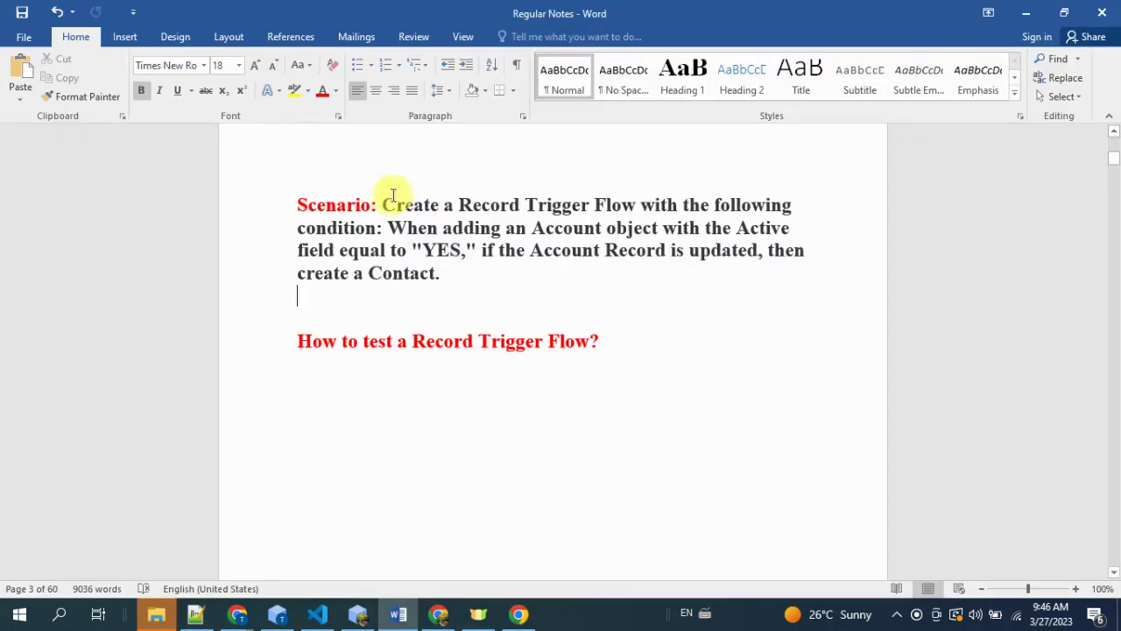
{"action": "left_click_drag", "start_coordinate": [383, 204], "coordinate": [442, 288]}
{"action": "key", "text": "ctrl+c"}
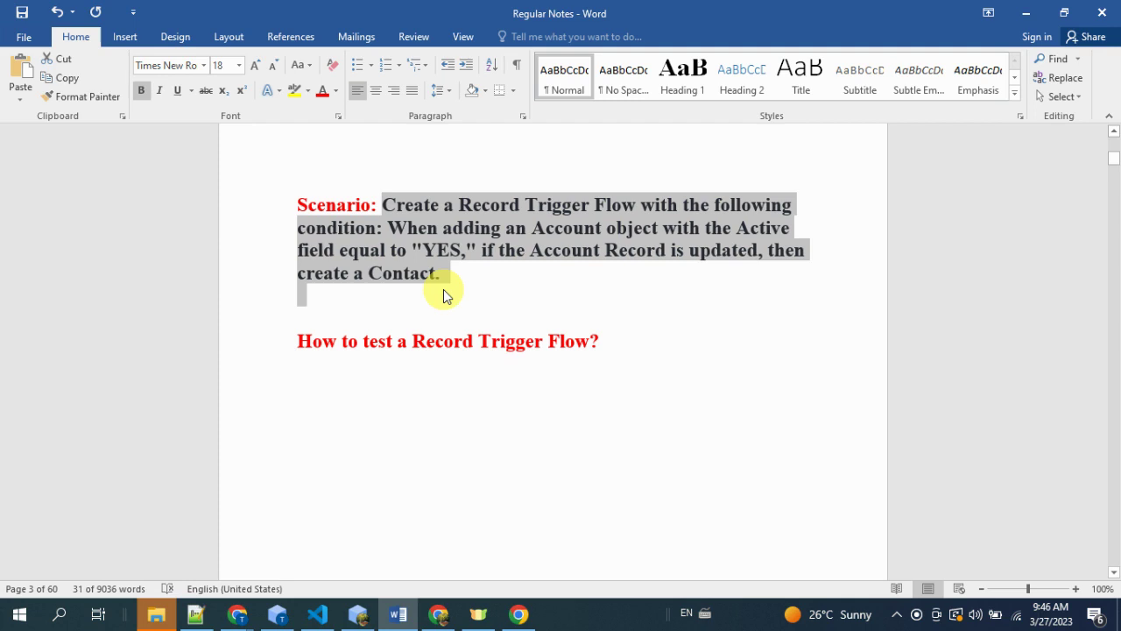
{"action": "left_click", "coordinate": [438, 613]}
{"action": "left_click", "coordinate": [318, 350]}
{"action": "key", "text": "ctrl+v"}
{"action": "scroll", "coordinate": [500, 330], "scroll_direction": "up", "scroll_amount": 1}
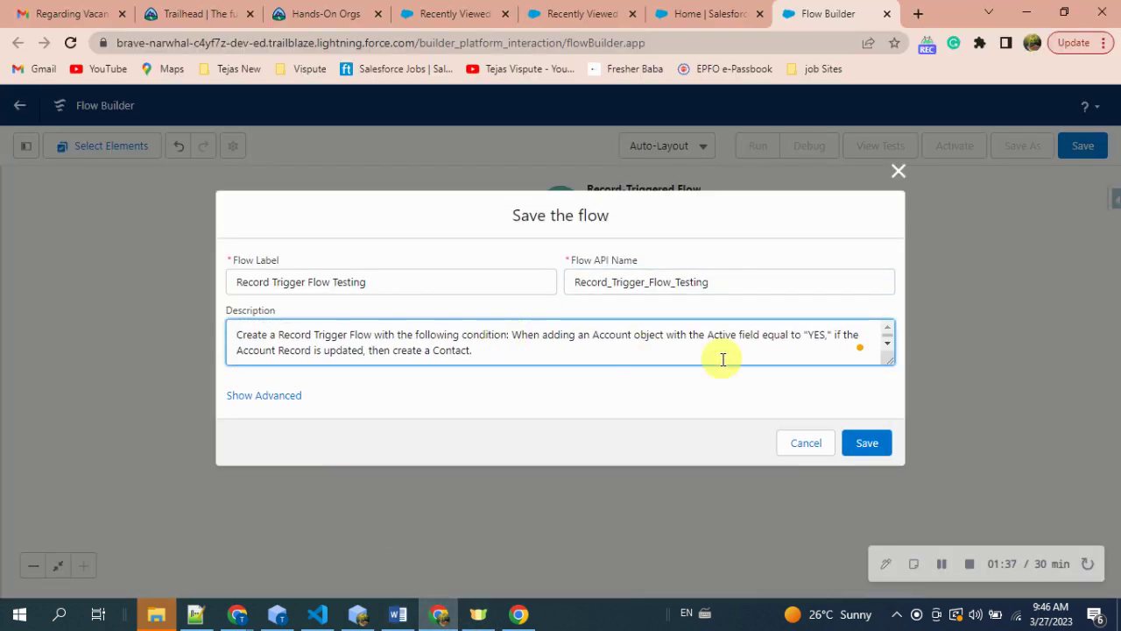
- Save the Record Trigger Flow Testing flow and activate it
{"action": "left_click", "coordinate": [882, 435]}
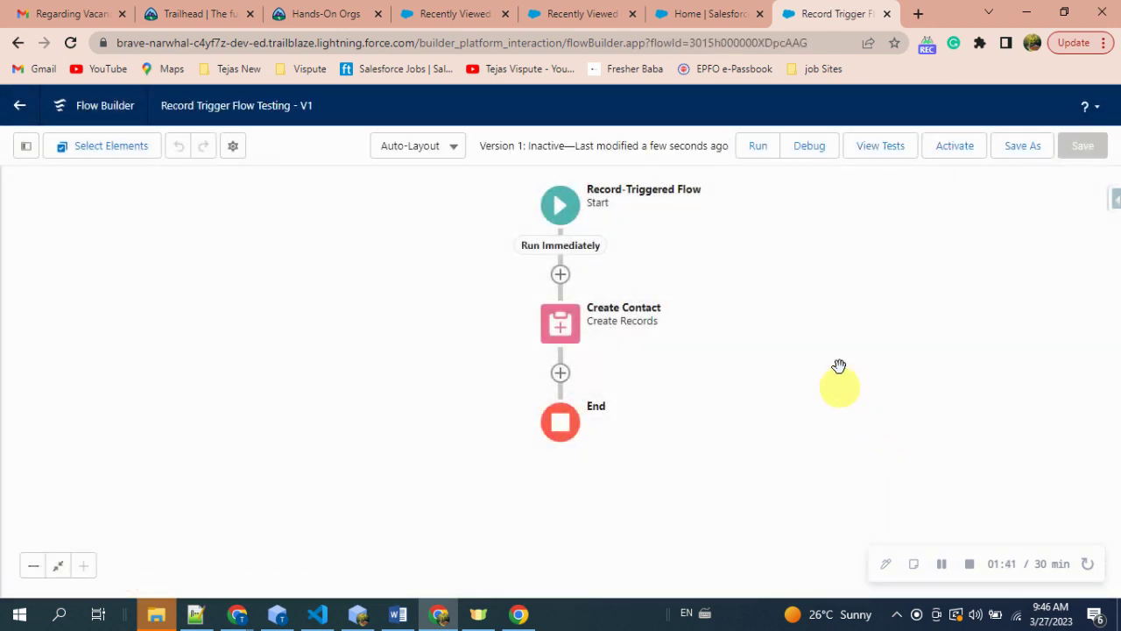
{"action": "left_click", "coordinate": [947, 146]}
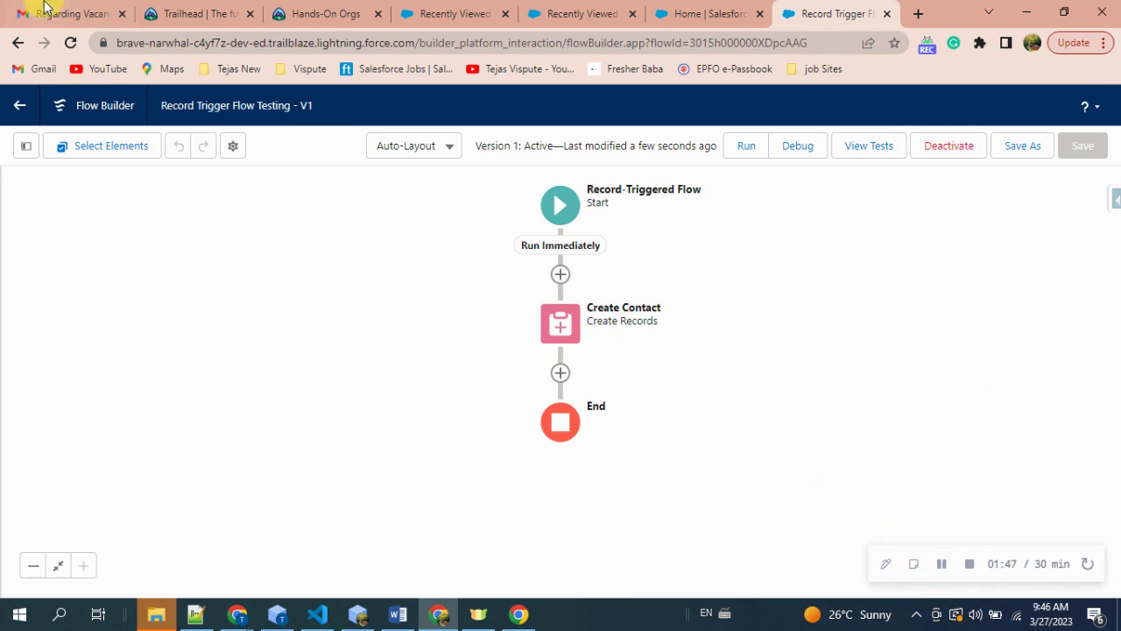
- Open the Edge Communications account's details, set its Account Source to Partner Referral and save the record
{"action": "left_click", "coordinate": [399, 10]}
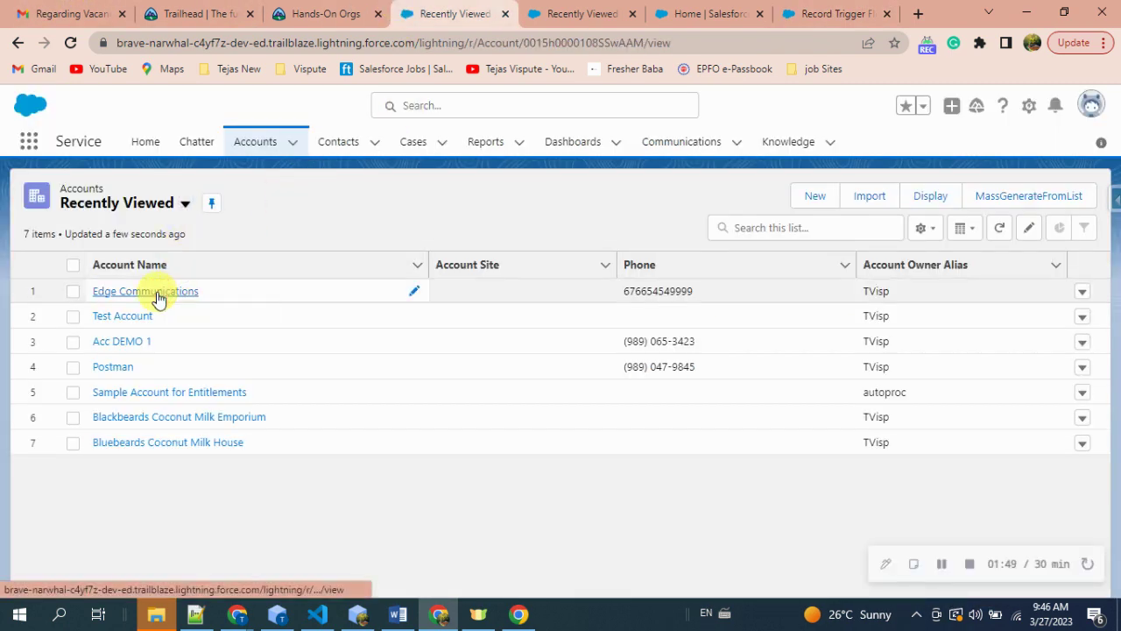
{"action": "left_click", "coordinate": [155, 292]}
{"action": "left_click", "coordinate": [133, 324]}
{"action": "left_click", "coordinate": [703, 387]}
{"action": "left_click", "coordinate": [483, 401]}
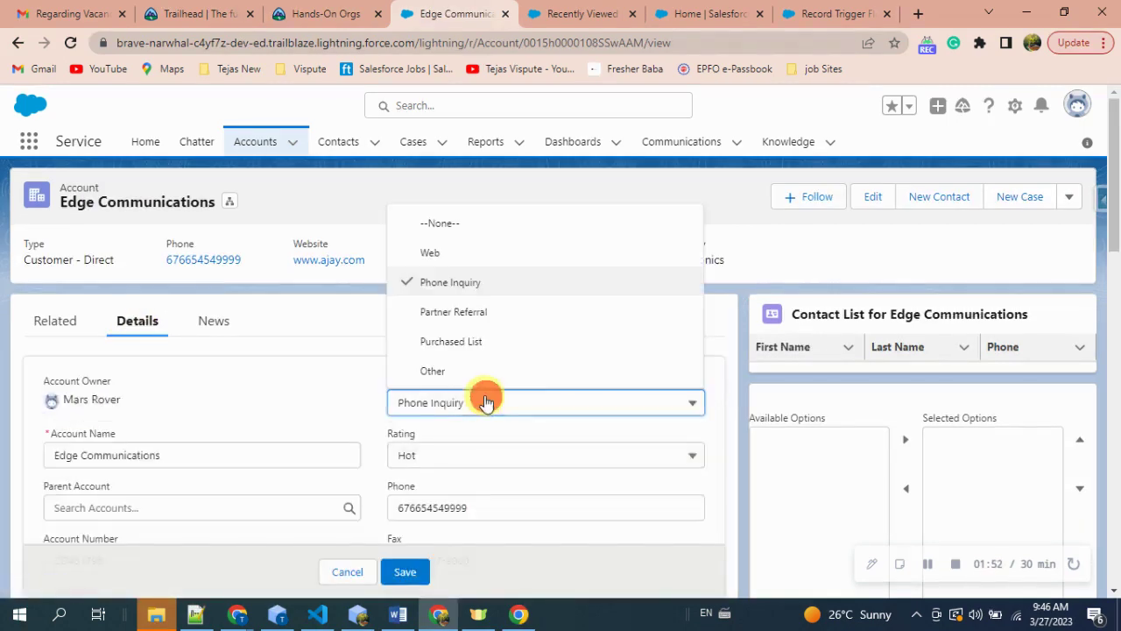
{"action": "left_click", "coordinate": [450, 308]}
{"action": "left_click", "coordinate": [415, 571]}
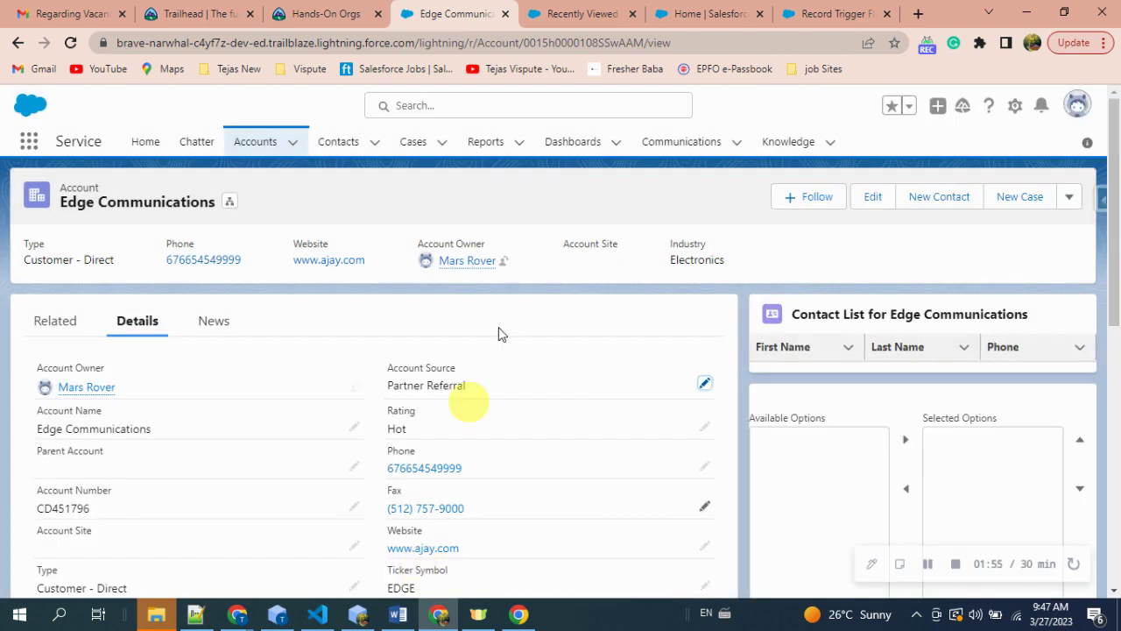
- View the other Recently Viewed list in its browser tab and return to the Edge Communications account
{"action": "left_click", "coordinate": [585, 11]}
{"action": "left_click", "coordinate": [481, 14]}
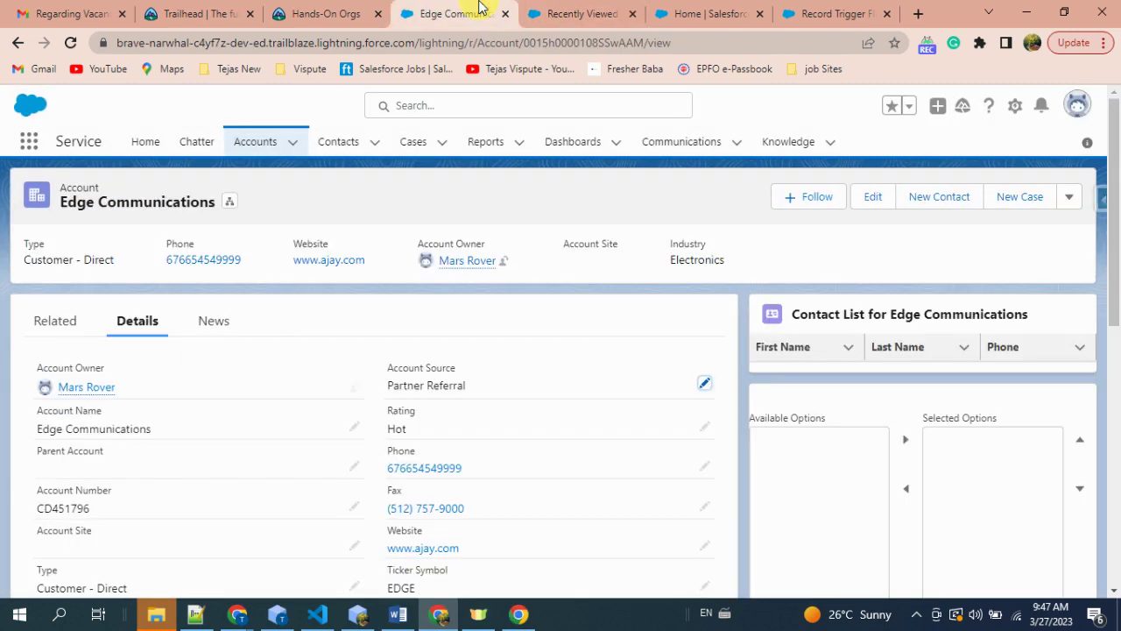
- Open the Flow Testing contact from the recently viewed contacts and examine its name and account details
{"action": "left_click", "coordinate": [335, 142]}
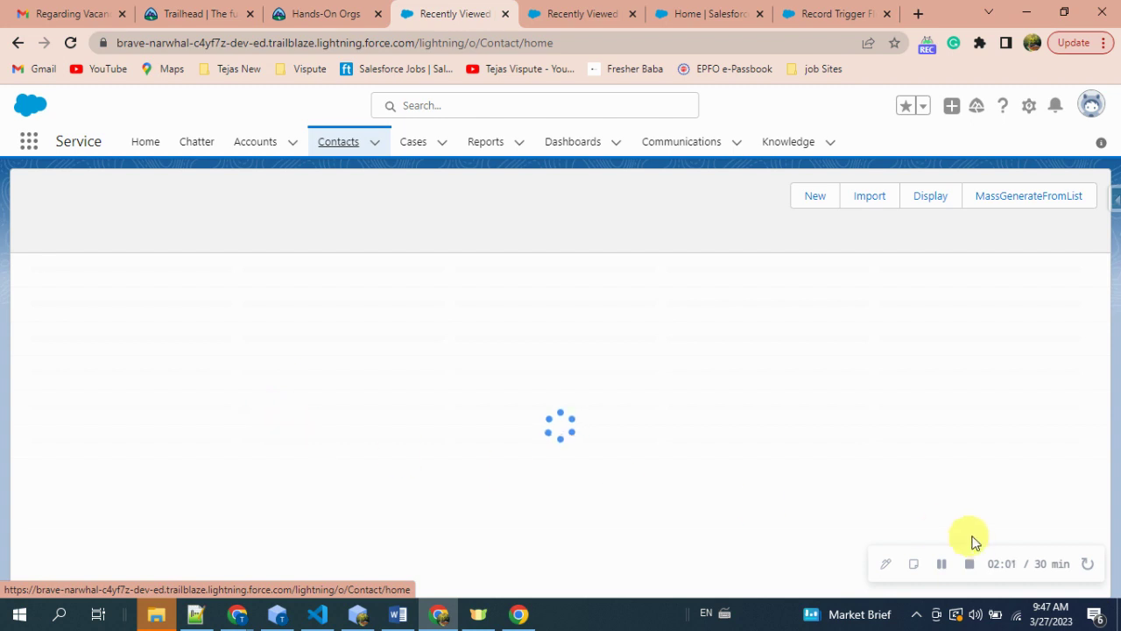
{"action": "left_click", "coordinate": [939, 565]}
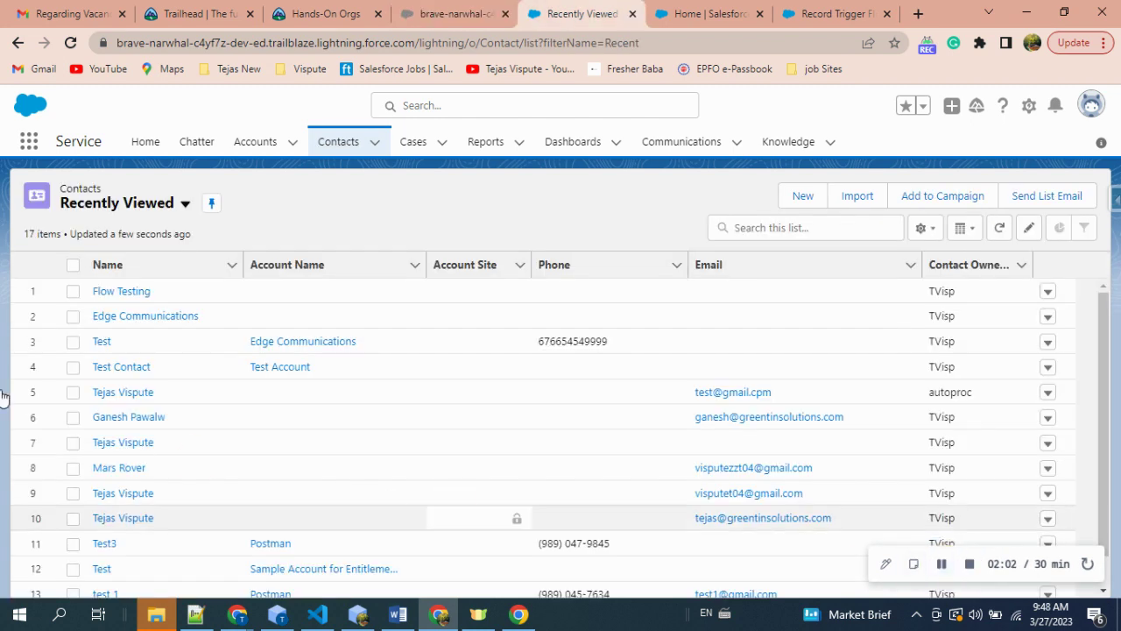
{"action": "left_click", "coordinate": [136, 296]}
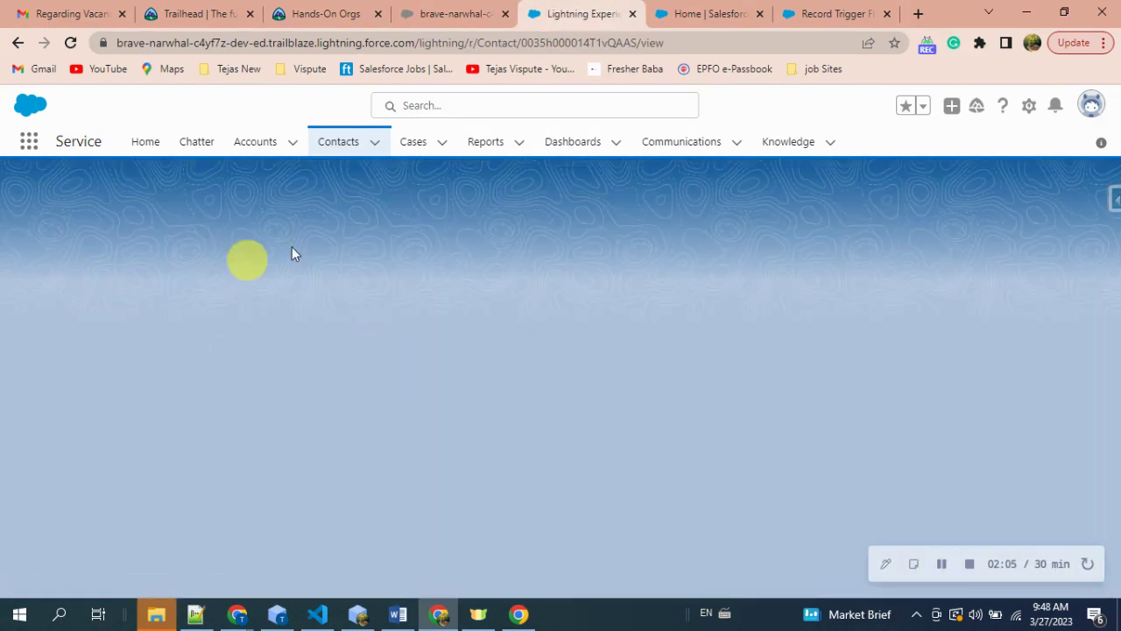
{"action": "left_click", "coordinate": [145, 323]}
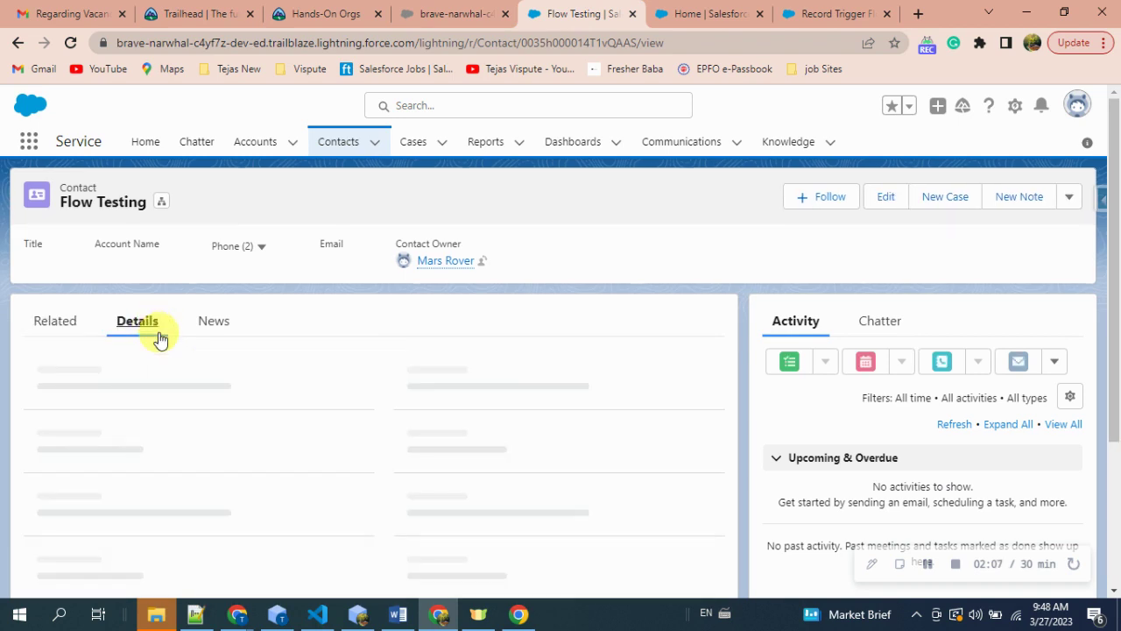
{"action": "scroll", "coordinate": [147, 426], "scroll_direction": "down", "scroll_amount": 1}
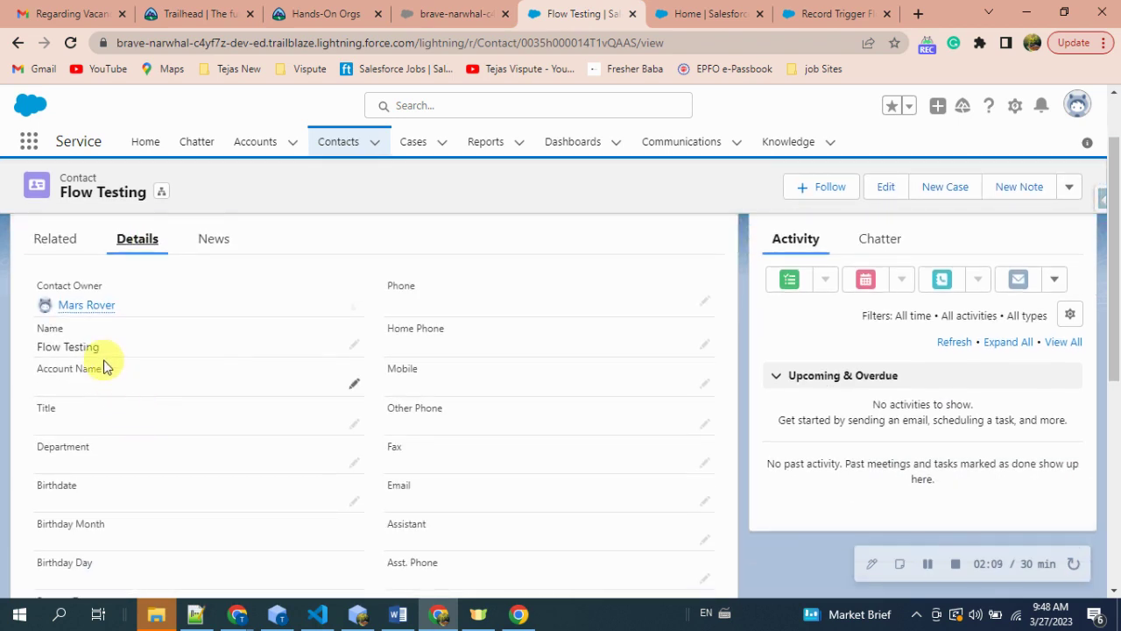
{"action": "left_click_drag", "start_coordinate": [99, 363], "coordinate": [0, 368]}
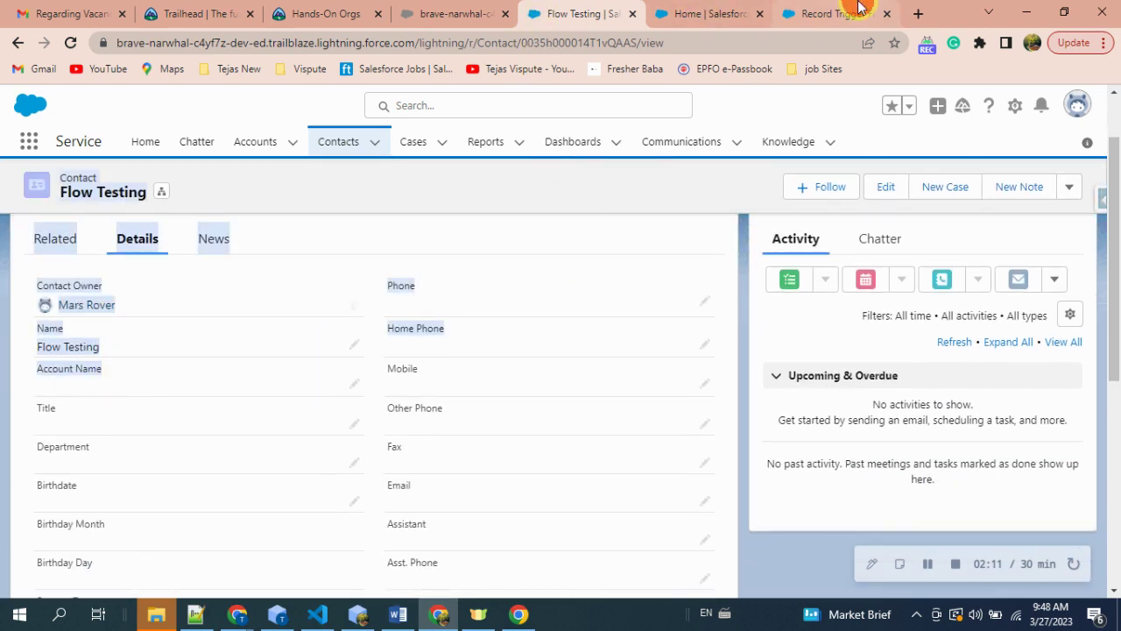
- Review the LastName value in the flow's Create Contact element and leave the element without changes
{"action": "left_click", "coordinate": [832, 13]}
{"action": "double_click", "coordinate": [569, 321]}
{"action": "scroll", "coordinate": [577, 331], "scroll_direction": "down", "scroll_amount": 3}
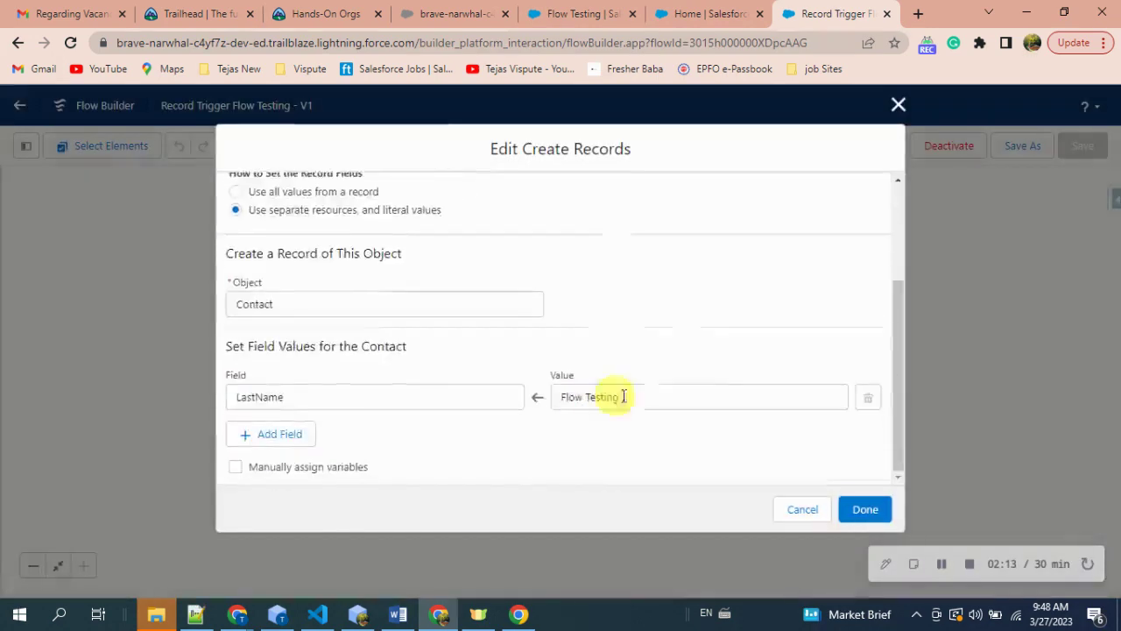
{"action": "left_click_drag", "start_coordinate": [636, 399], "coordinate": [561, 396]}
{"action": "left_click", "coordinate": [817, 513]}
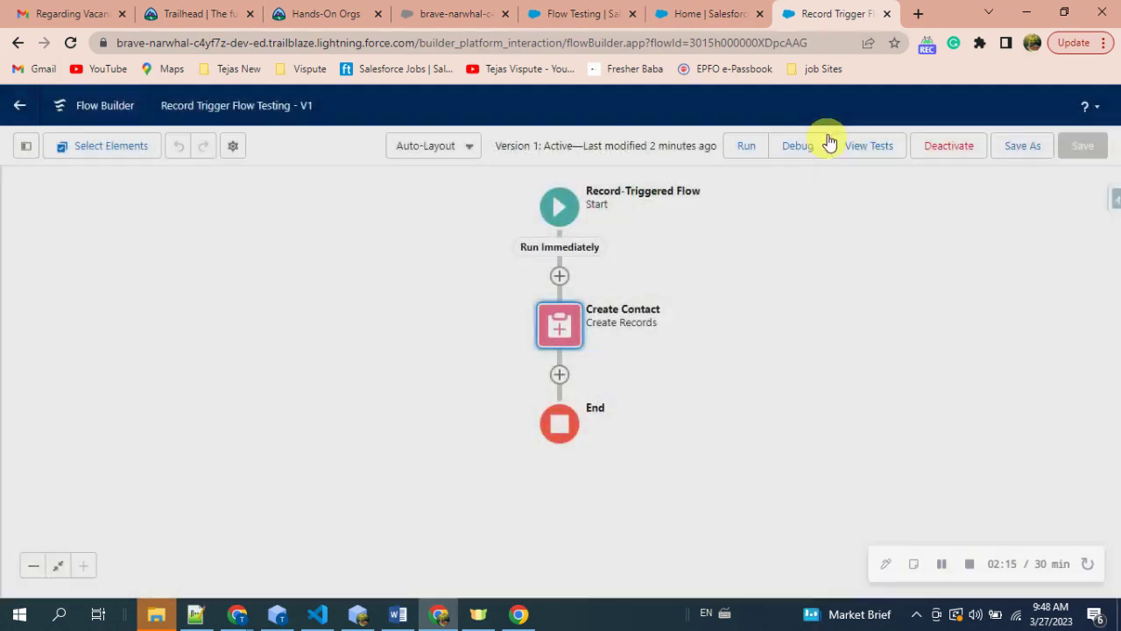
- View the flow's test list and the flow testing heading in the Regular Notes Word document, returning to Flow Builder in Chrome
{"action": "left_click", "coordinate": [867, 145]}
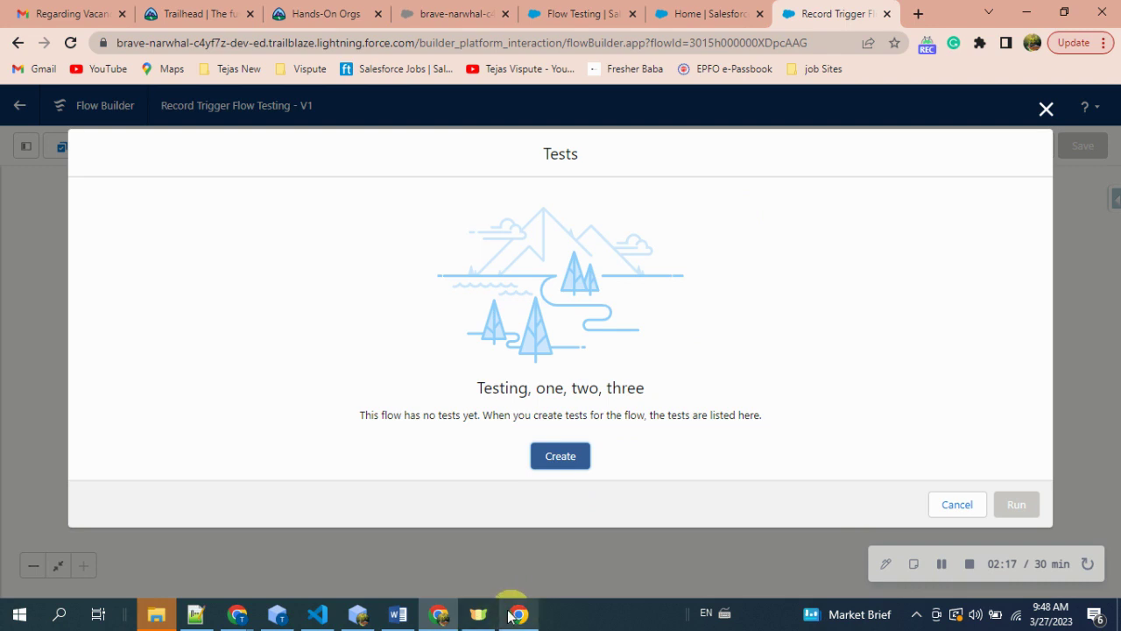
{"action": "left_click", "coordinate": [401, 613]}
{"action": "left_click_drag", "start_coordinate": [298, 342], "coordinate": [606, 333]}
{"action": "left_click", "coordinate": [438, 613]}
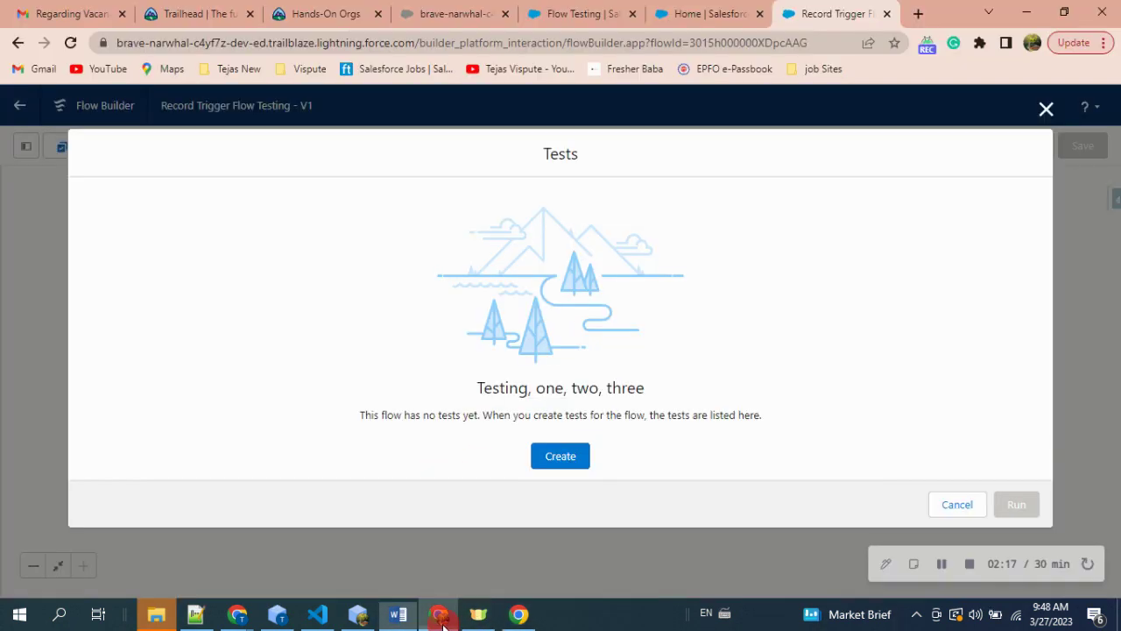
{"action": "left_click_drag", "start_coordinate": [473, 386], "coordinate": [646, 413]}
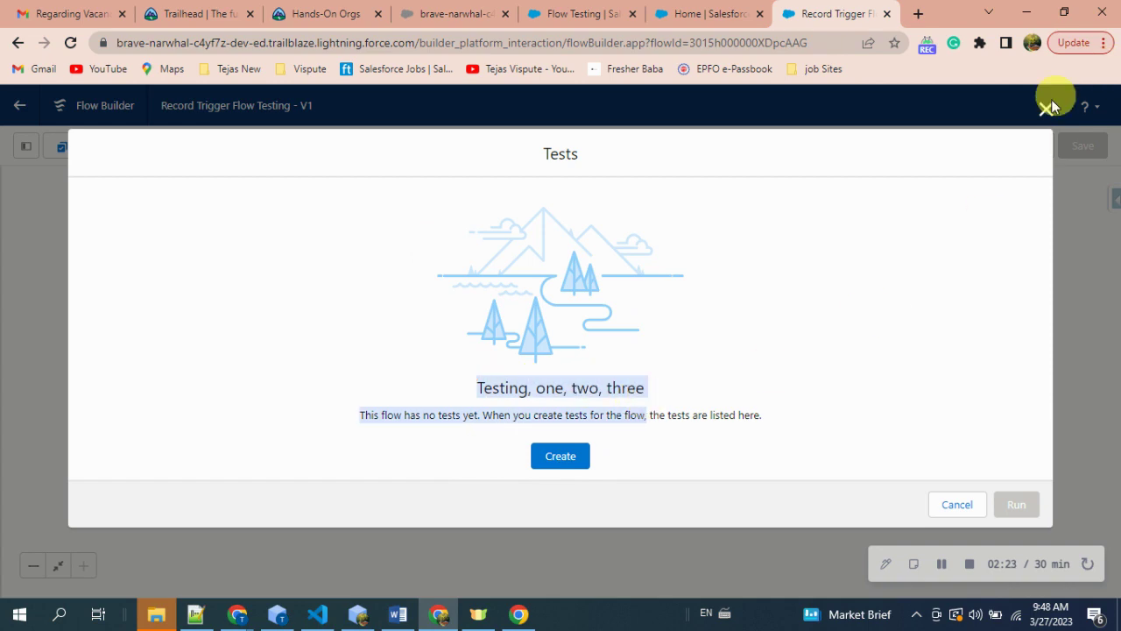
{"action": "left_click", "coordinate": [1044, 112]}
- Create a new test for the flow with the label Test1, leaving the description empty
{"action": "left_click", "coordinate": [863, 156]}
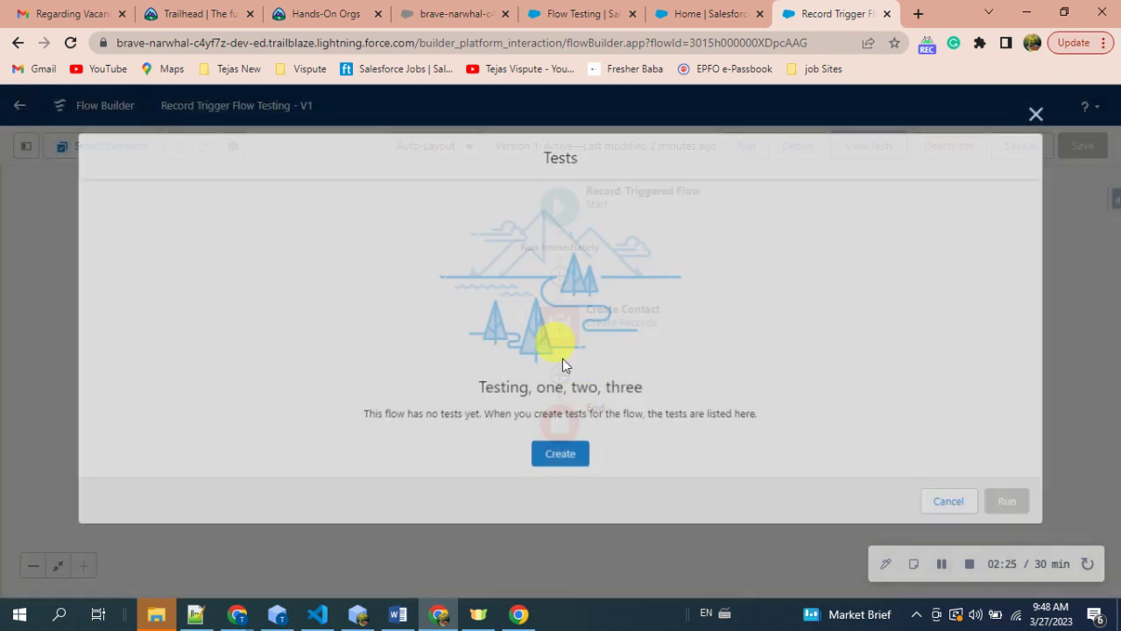
{"action": "left_click", "coordinate": [550, 465]}
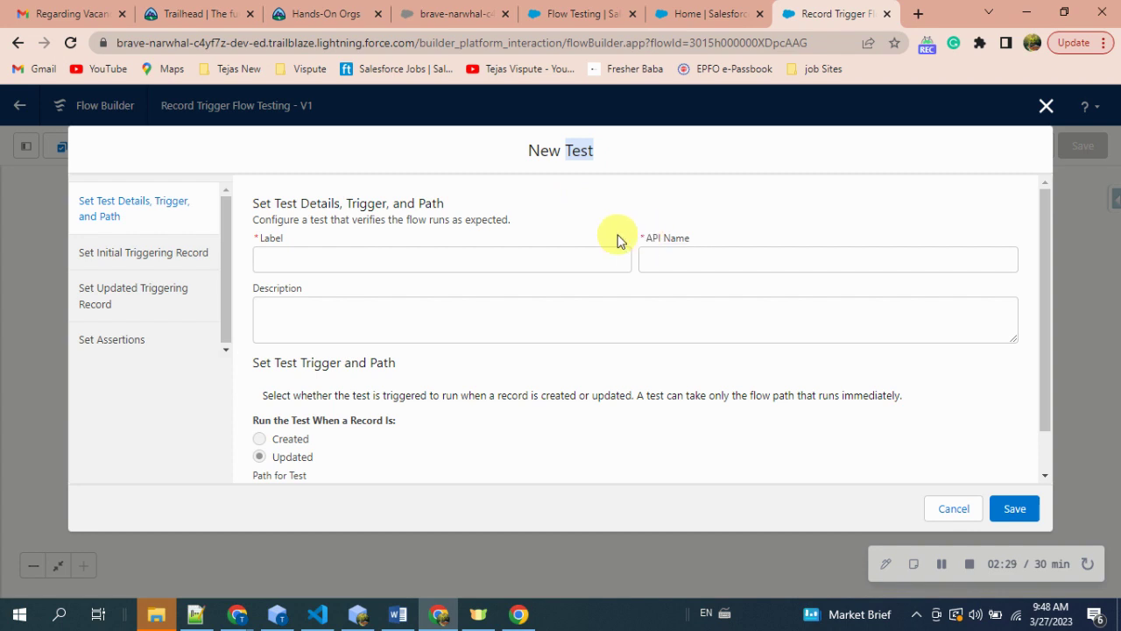
{"action": "left_click", "coordinate": [316, 269]}
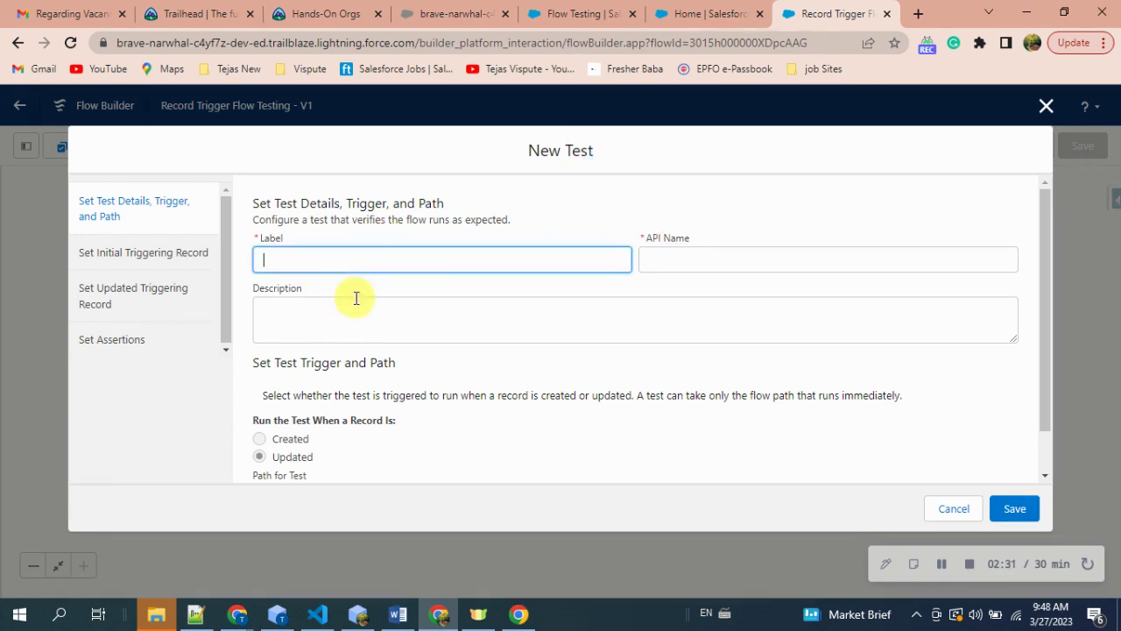
{"action": "type", "text": "Test1"}
{"action": "left_click", "coordinate": [727, 257]}
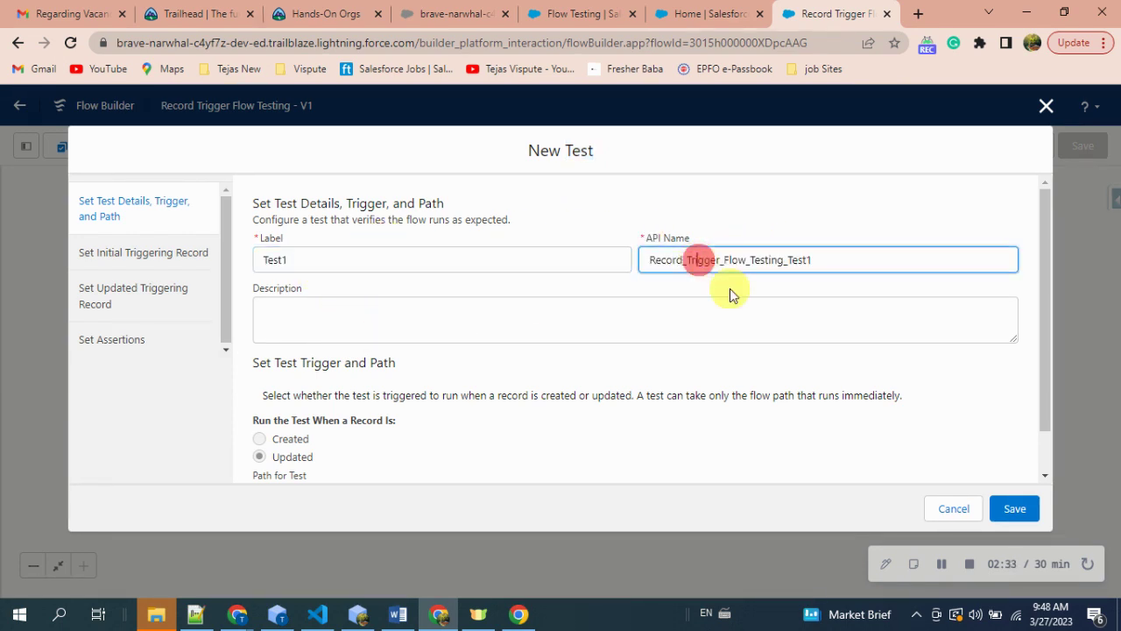
{"action": "left_click", "coordinate": [359, 324]}
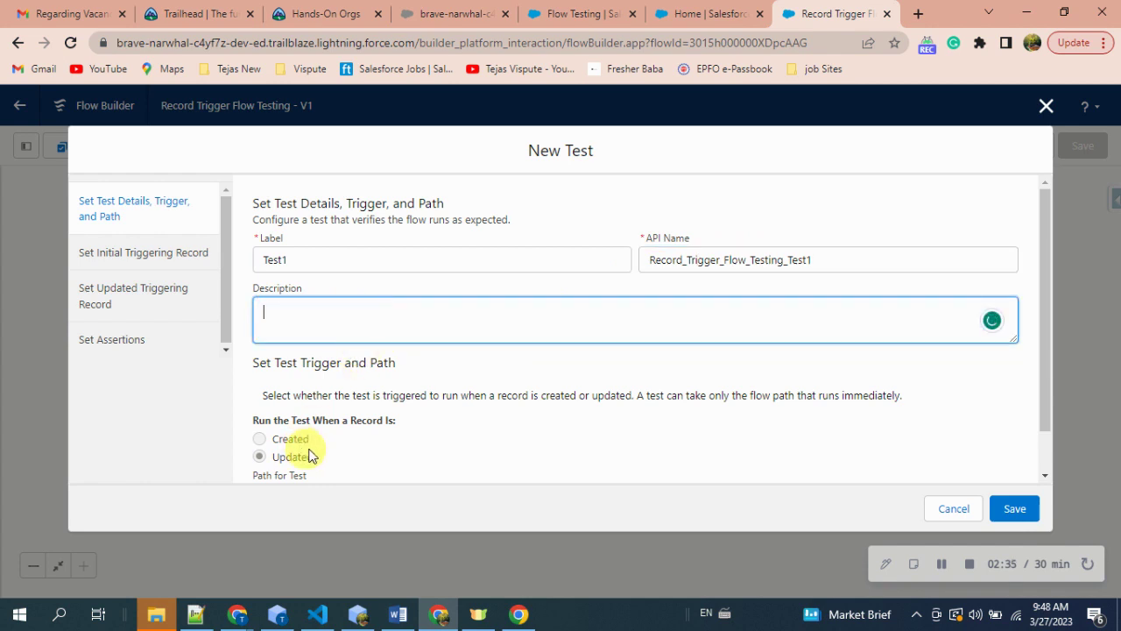
- Compare the test's run trigger and path with the update condition in the Word scenario and return to the test in Chrome
{"action": "scroll", "coordinate": [311, 413], "scroll_direction": "down", "scroll_amount": 1}
{"action": "left_click_drag", "start_coordinate": [249, 376], "coordinate": [370, 413]}
{"action": "left_click", "coordinate": [300, 419]}
{"action": "left_click", "coordinate": [398, 613]}
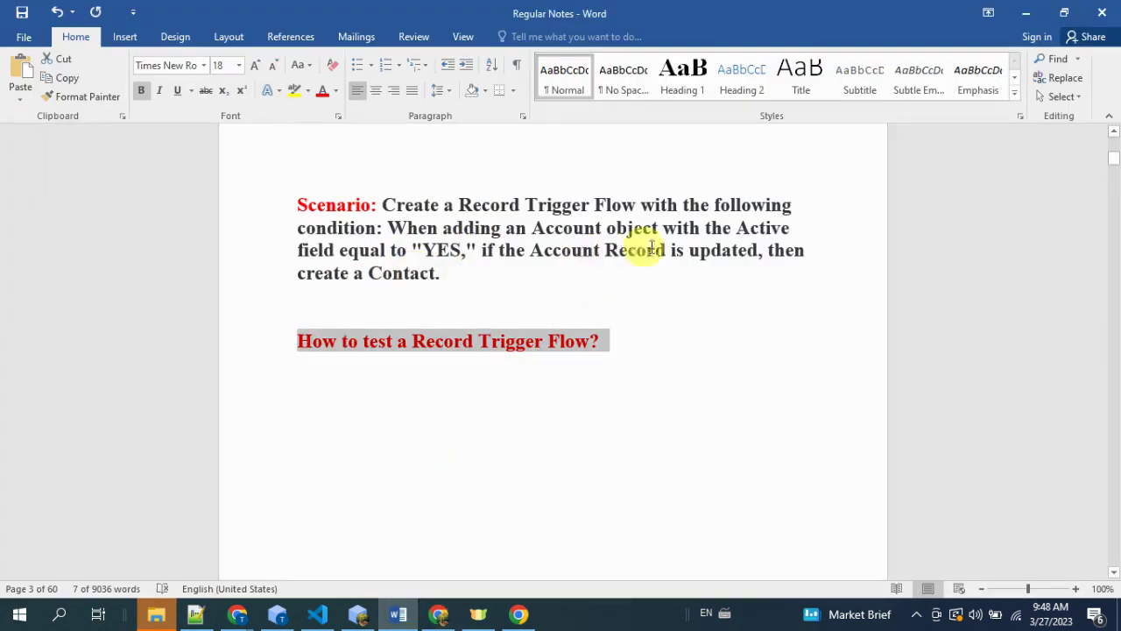
{"action": "double_click", "coordinate": [717, 247]}
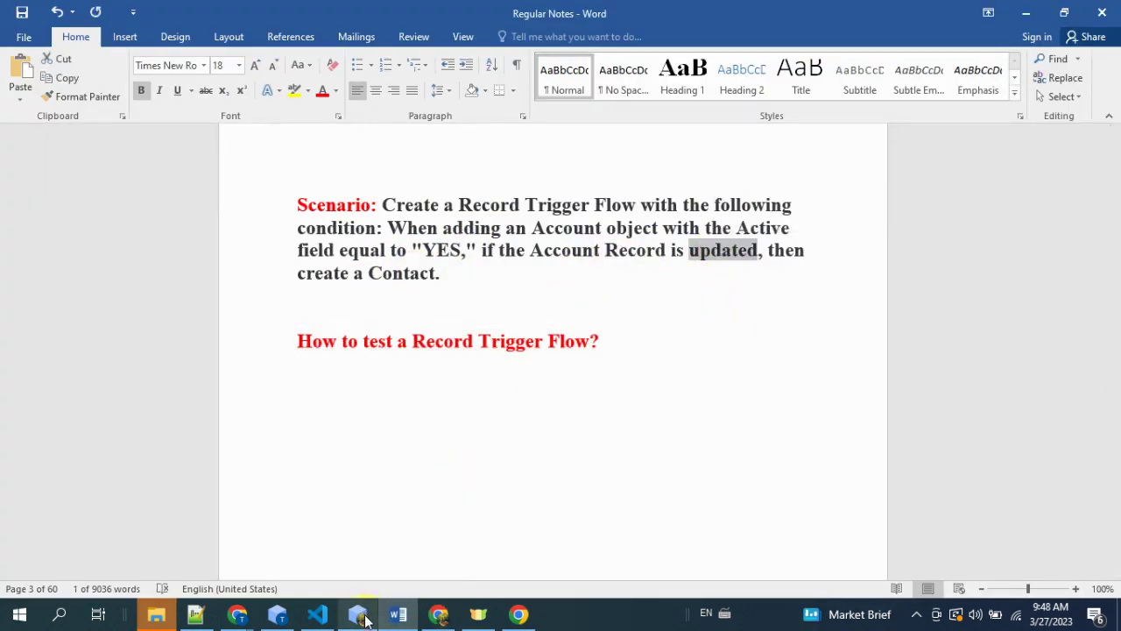
{"action": "left_click", "coordinate": [439, 613]}
{"action": "left_click", "coordinate": [366, 464]}
{"action": "left_click", "coordinate": [321, 491]}
- Use the Edge Communications account as the test's initial triggering record, with Active set to Yes
{"action": "left_click", "coordinate": [145, 251]}
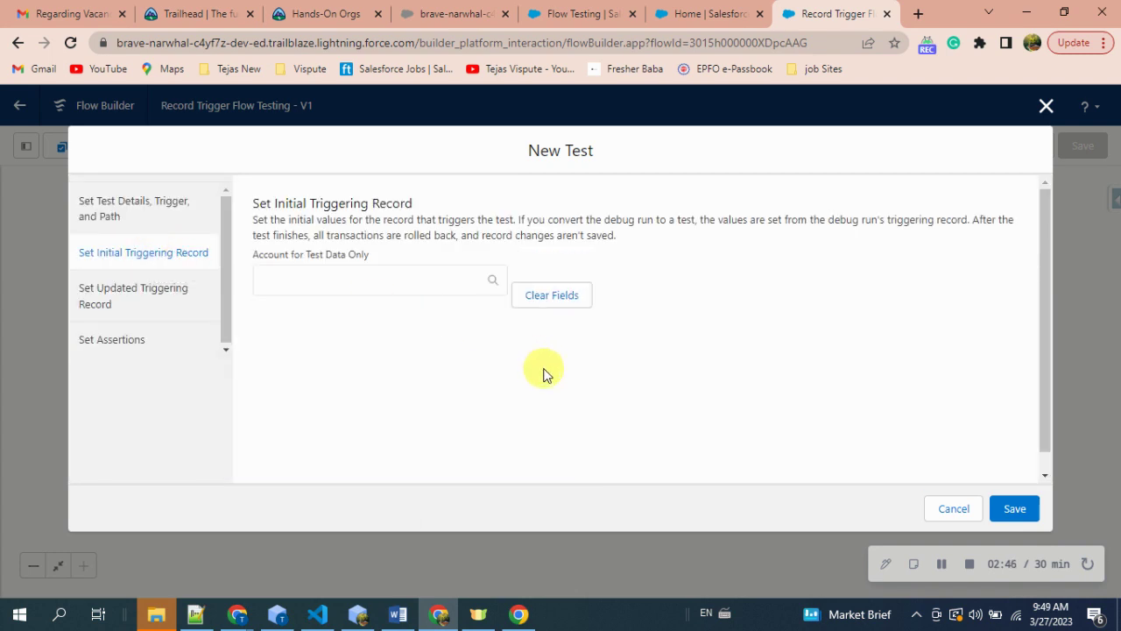
{"action": "left_click", "coordinate": [383, 279]}
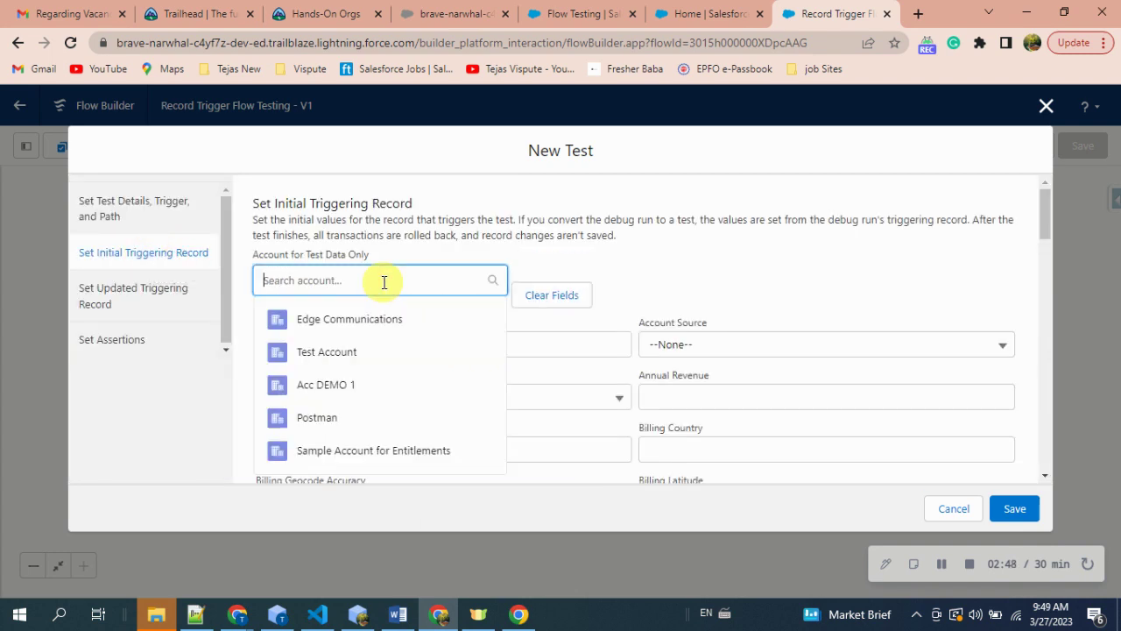
{"action": "left_click", "coordinate": [364, 331]}
{"action": "scroll", "coordinate": [637, 346], "scroll_direction": "down", "scroll_amount": 2}
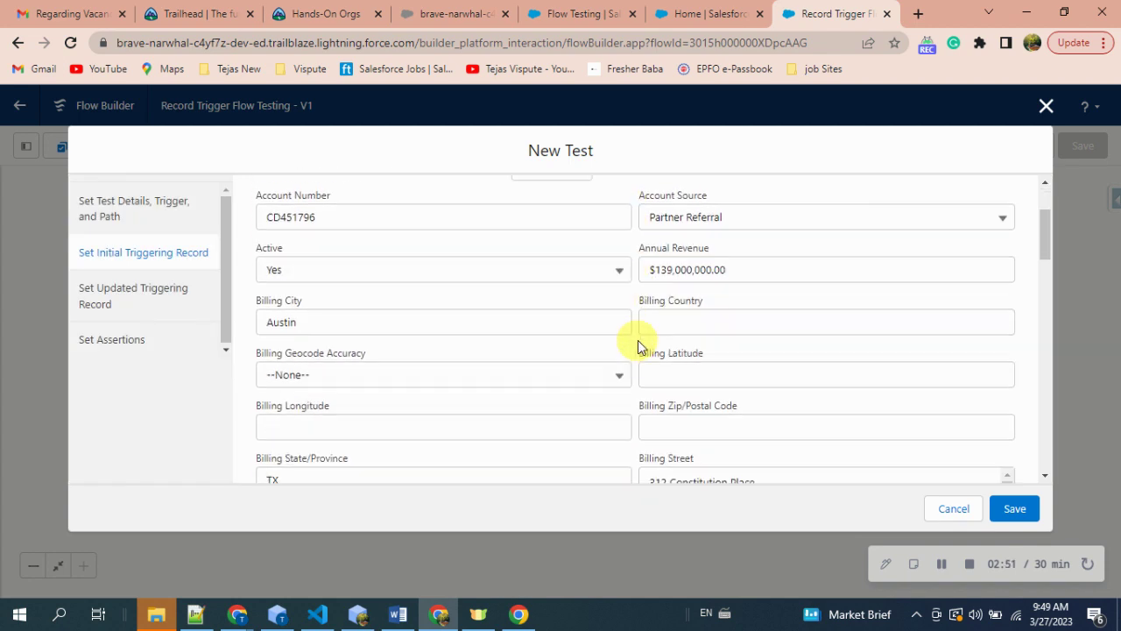
{"action": "left_click", "coordinate": [370, 235]}
{"action": "left_click", "coordinate": [298, 326]}
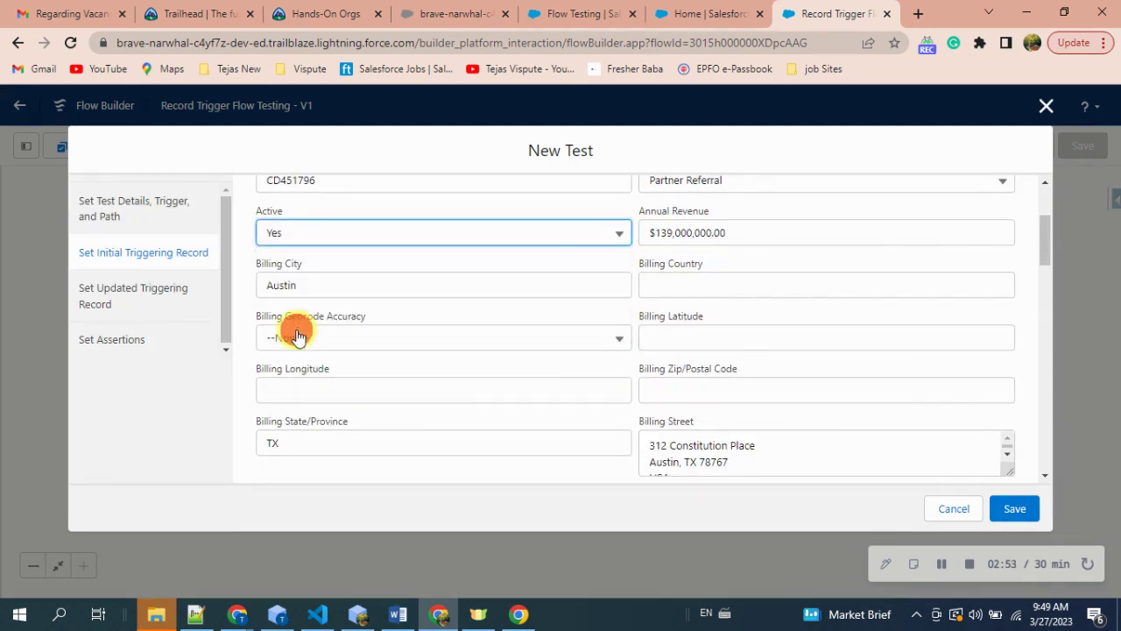
- Check the Active field's "YES" condition in the Word scenario and return to the new test in Chrome
{"action": "left_click", "coordinate": [398, 613]}
{"action": "double_click", "coordinate": [440, 250]}
{"action": "left_click", "coordinate": [436, 611]}
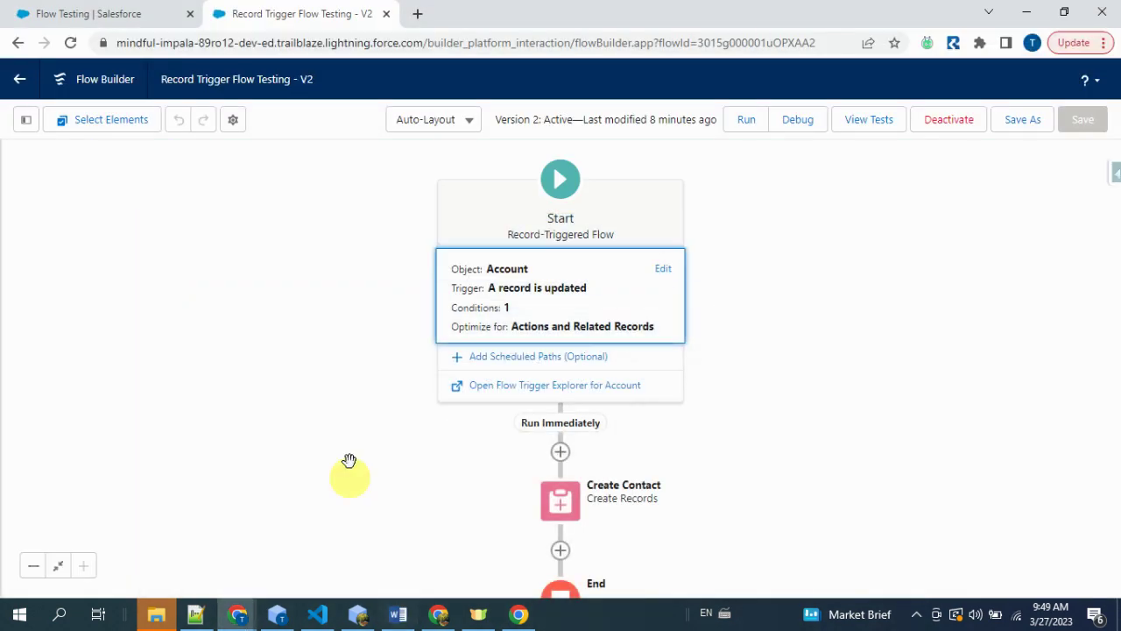
{"action": "left_click", "coordinate": [442, 613]}
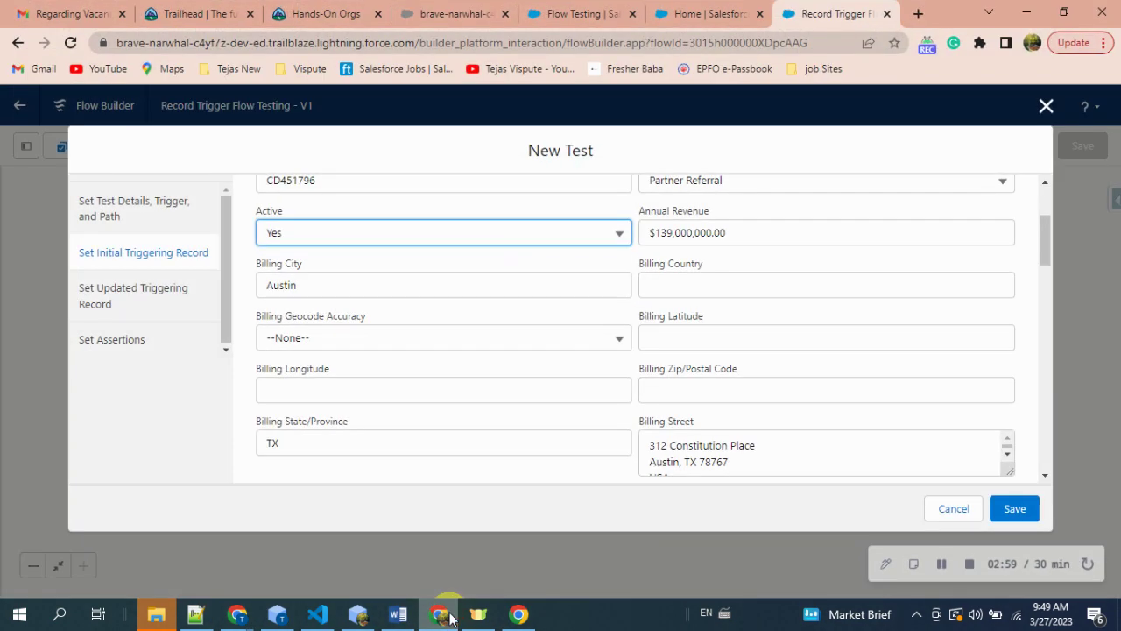
- Set the initial triggering record's Billing Country to India and check that field in the updated triggering record
{"action": "left_click", "coordinate": [694, 289]}
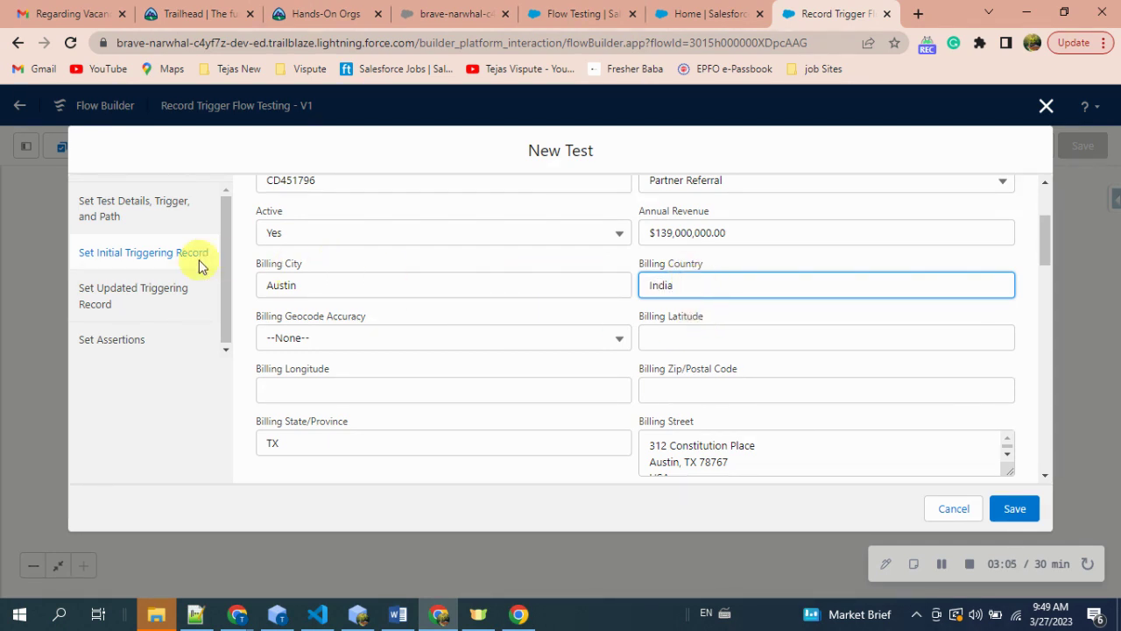
{"action": "left_click", "coordinate": [160, 305]}
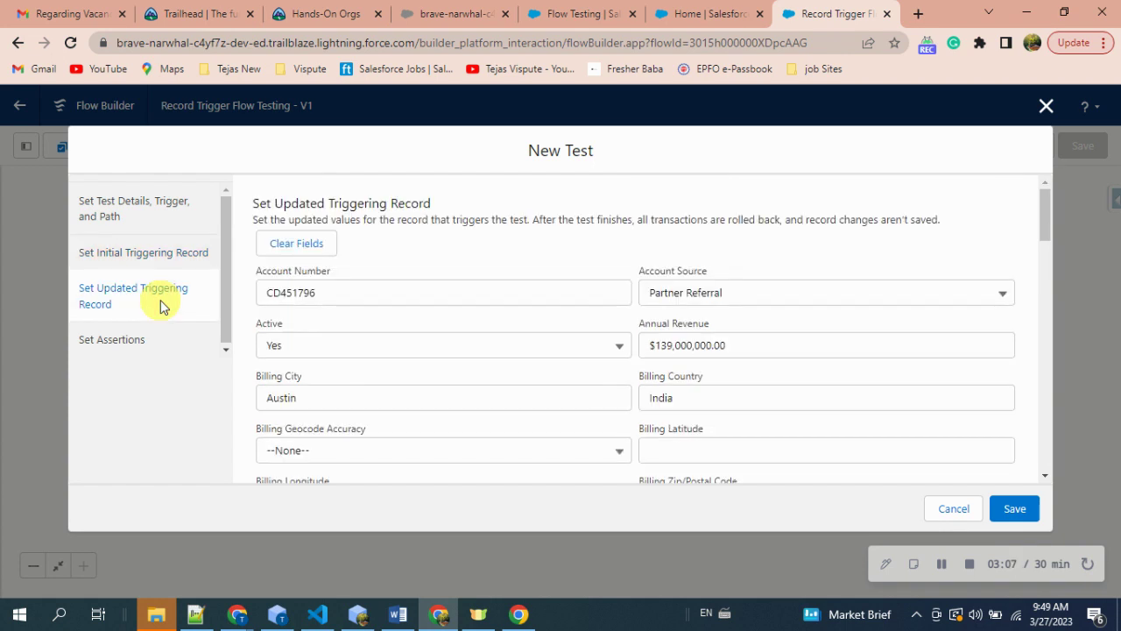
{"action": "left_click", "coordinate": [682, 395]}
- Set the first assertion's resource to $Record > Active with the Equals operator
{"action": "left_click", "coordinate": [112, 340]}
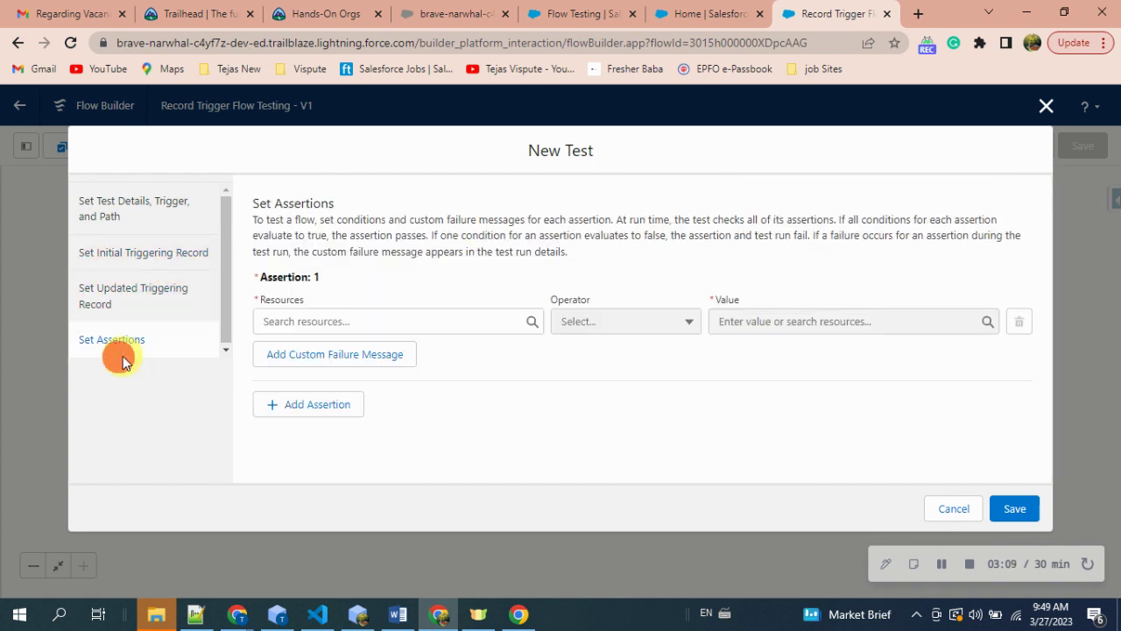
{"action": "left_click", "coordinate": [354, 319]}
{"action": "scroll", "coordinate": [396, 475], "scroll_direction": "down", "scroll_amount": 2}
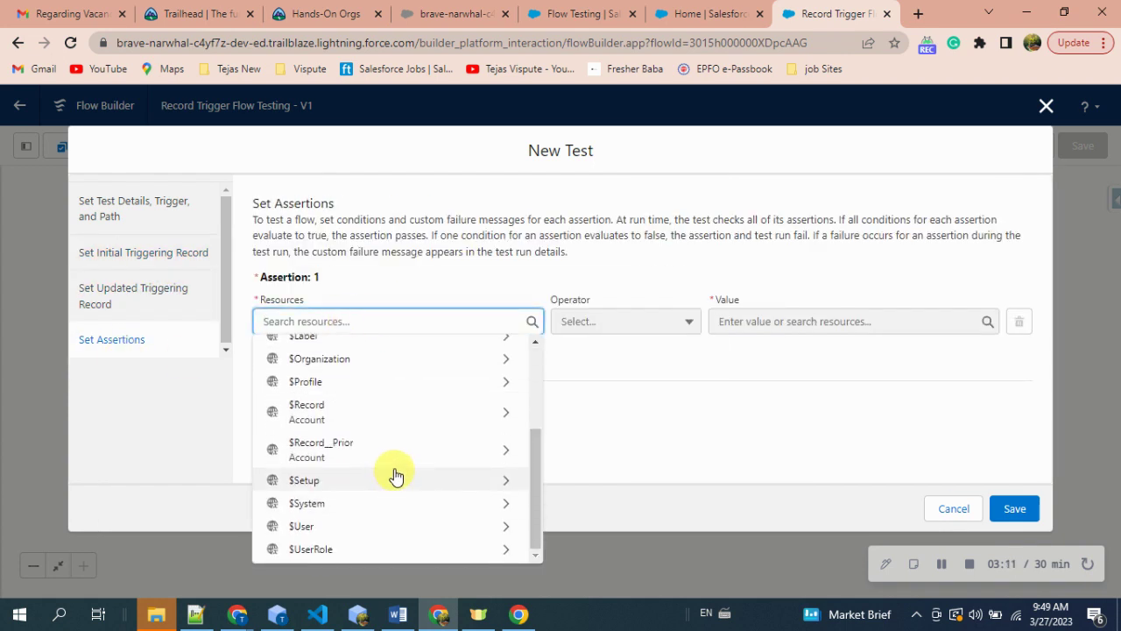
{"action": "left_click", "coordinate": [508, 425]}
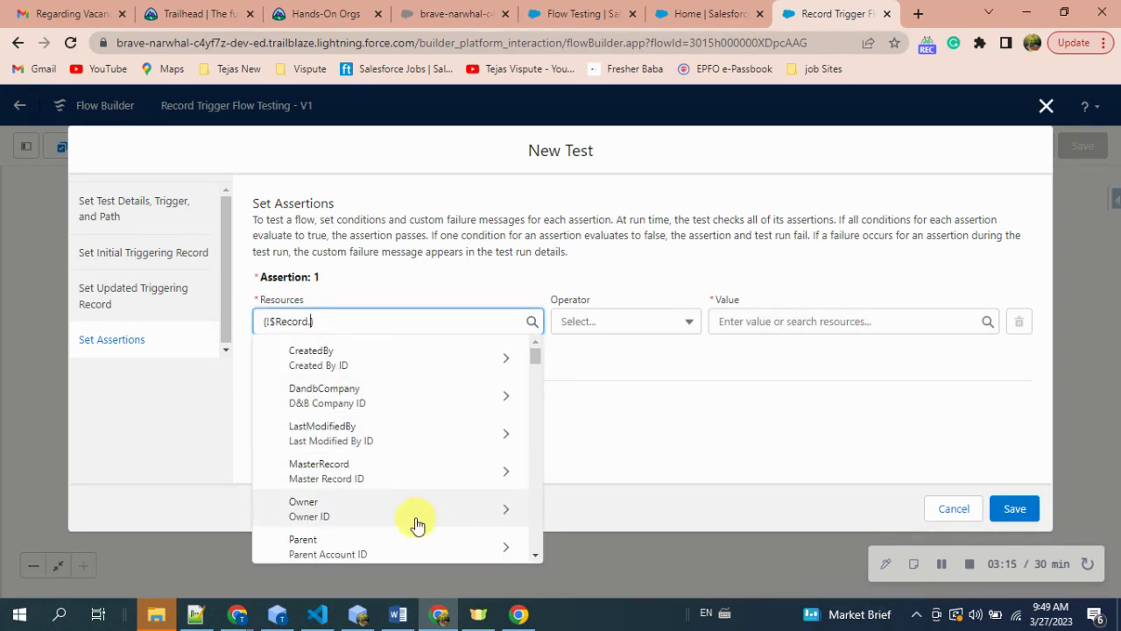
{"action": "type", "text": "ax"}
{"action": "key", "text": "BackSpace"}
{"action": "key", "text": "BackSpace"}
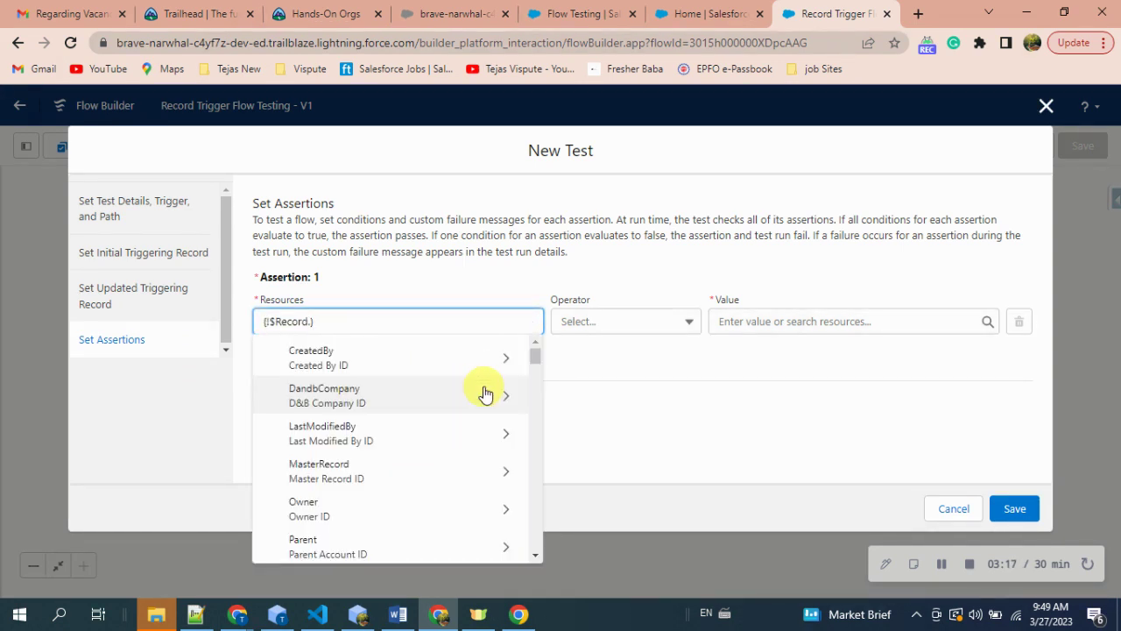
{"action": "type", "text": "ac"}
{"action": "left_click", "coordinate": [353, 474]}
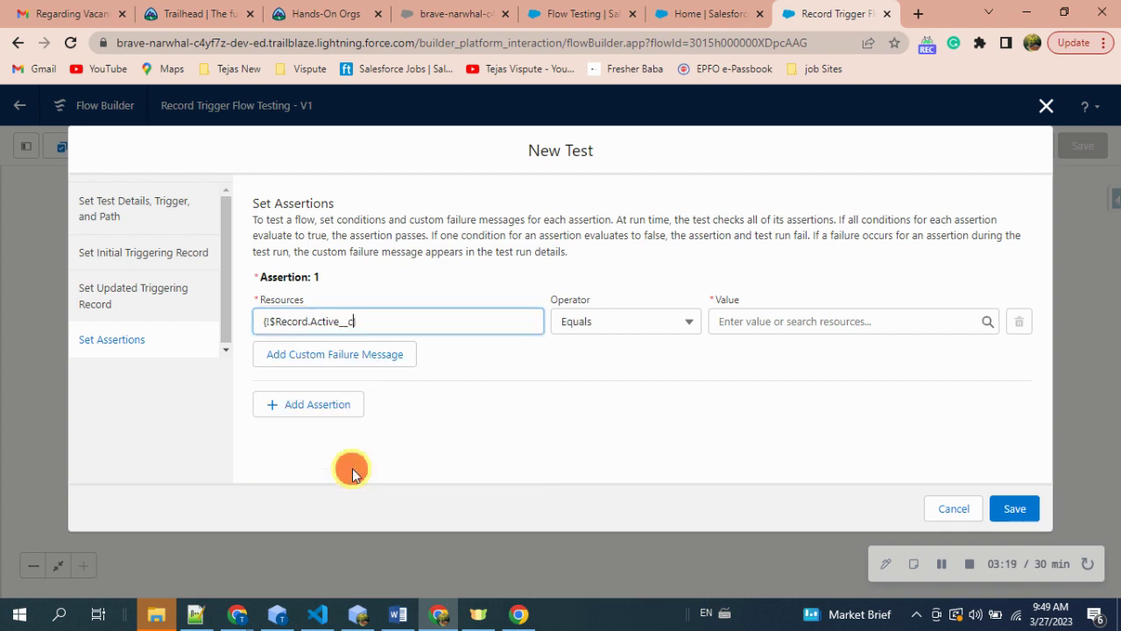
- Set the assertion's value to Yes and save the new test
{"action": "left_click", "coordinate": [870, 322]}
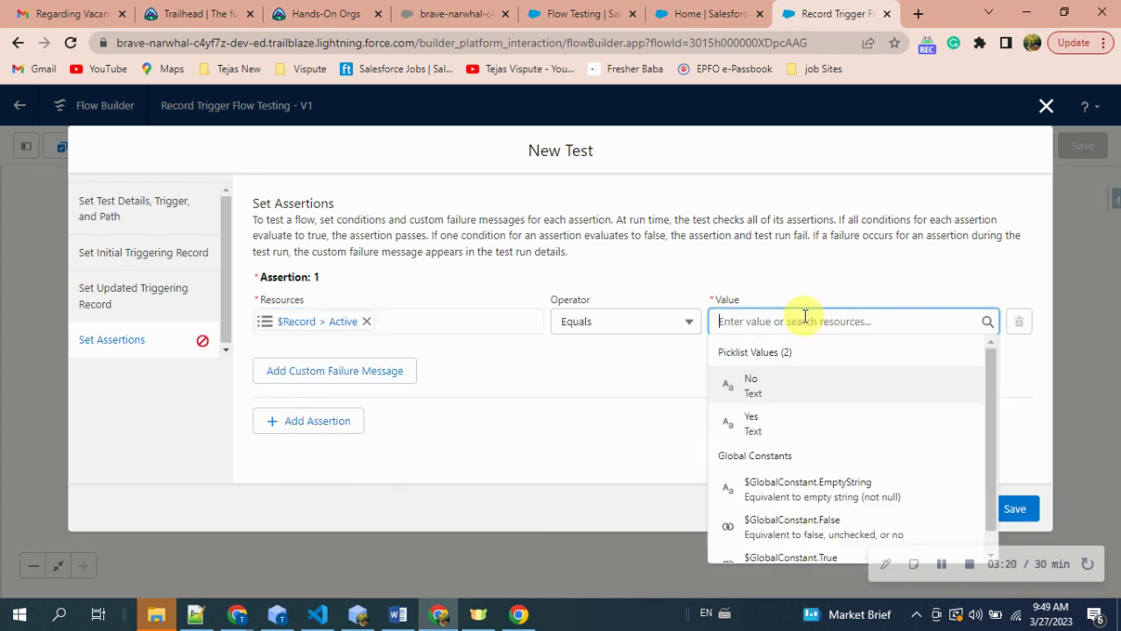
{"action": "left_click", "coordinate": [778, 424]}
{"action": "left_click", "coordinate": [1007, 503]}
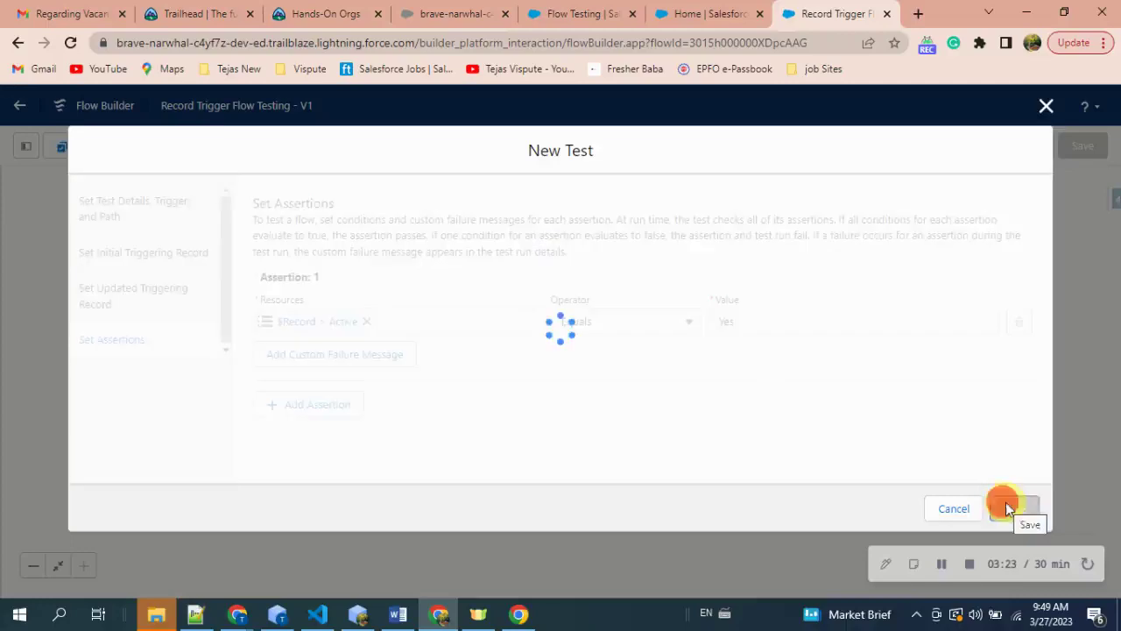
- Look over Test1 in the flow's tests list, close the list and deactivate the flow
{"action": "left_click", "coordinate": [845, 146]}
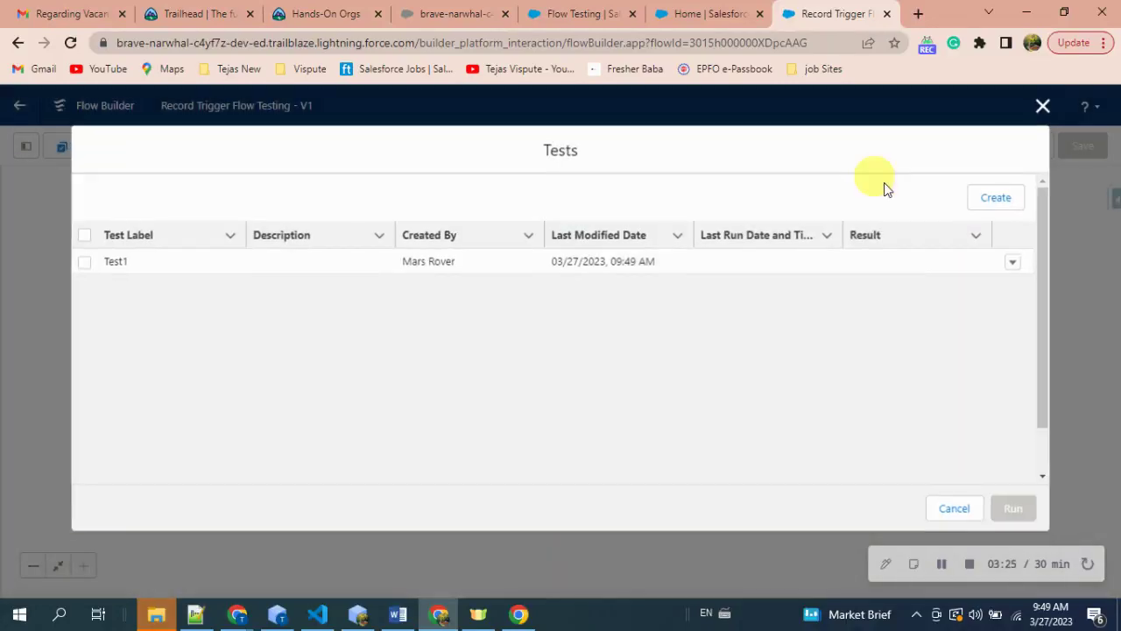
{"action": "left_click", "coordinate": [1024, 261]}
{"action": "left_click", "coordinate": [933, 200]}
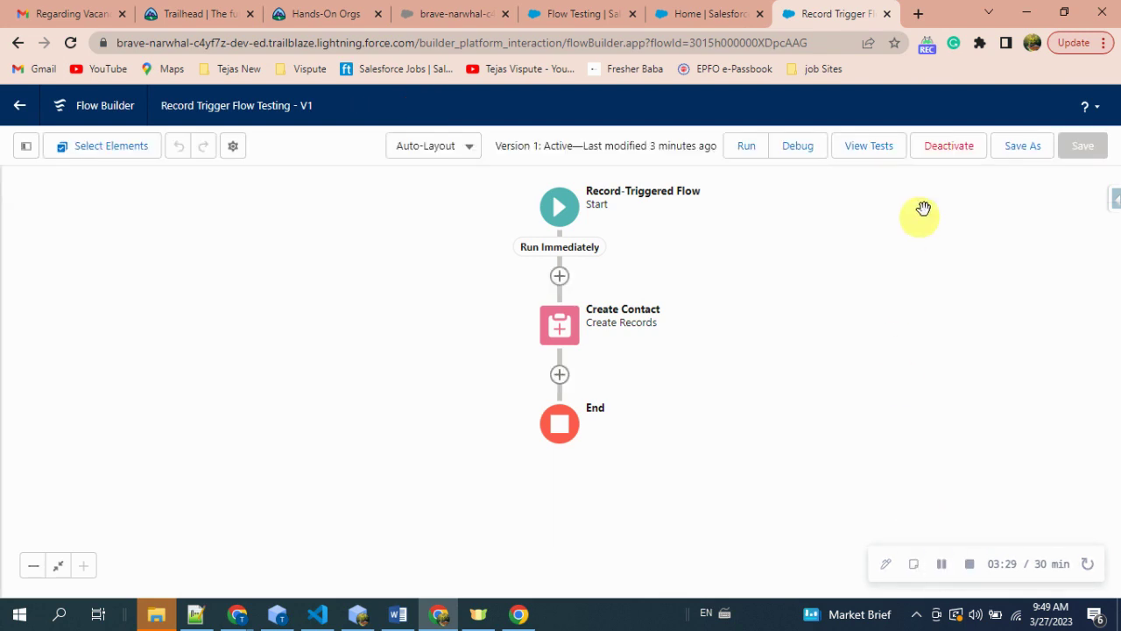
{"action": "left_click", "coordinate": [953, 148]}
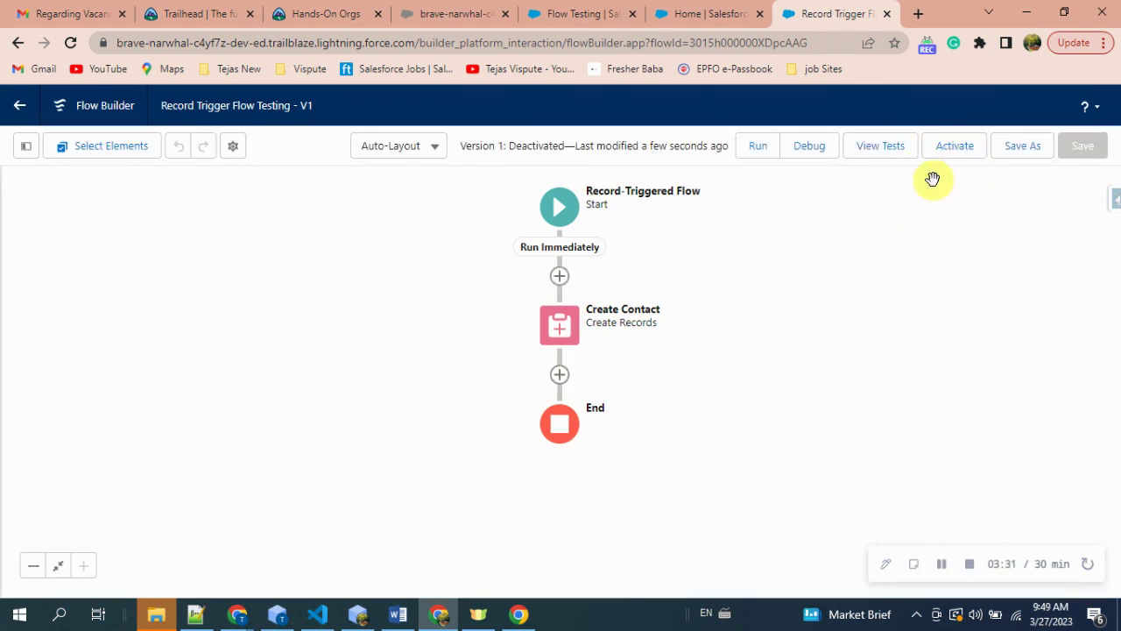
{"action": "left_click", "coordinate": [941, 561]}
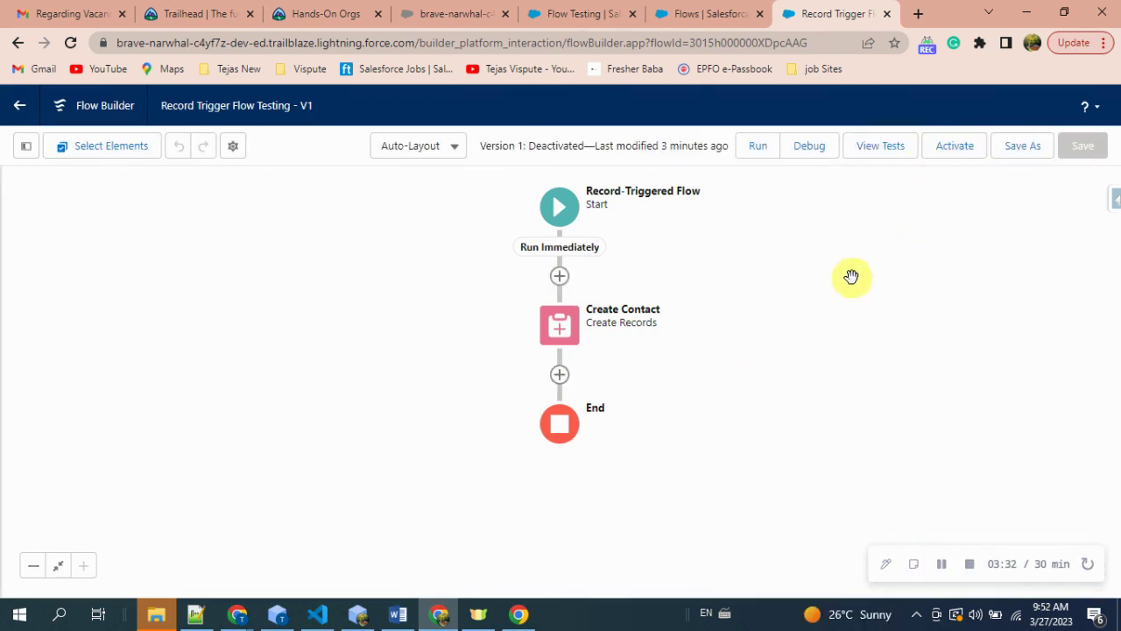
- Create a new flow test labeled Test3 with the API name Record_Trigger_Flow_Testing_Test3
{"action": "left_click", "coordinate": [879, 147]}
{"action": "left_click", "coordinate": [1012, 193]}
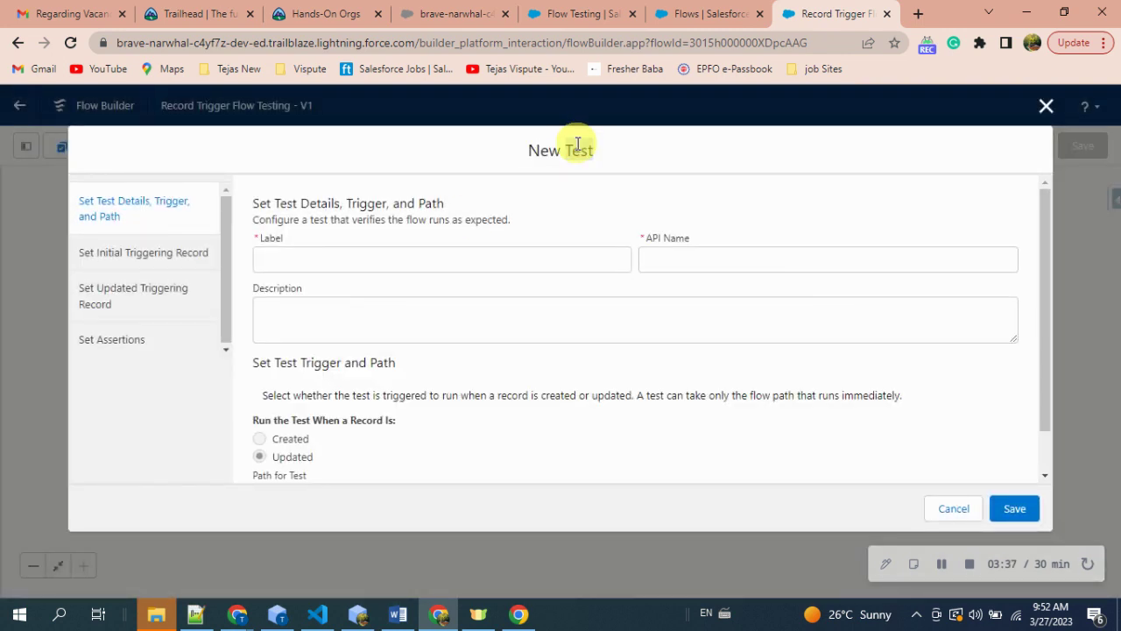
{"action": "left_click", "coordinate": [373, 259]}
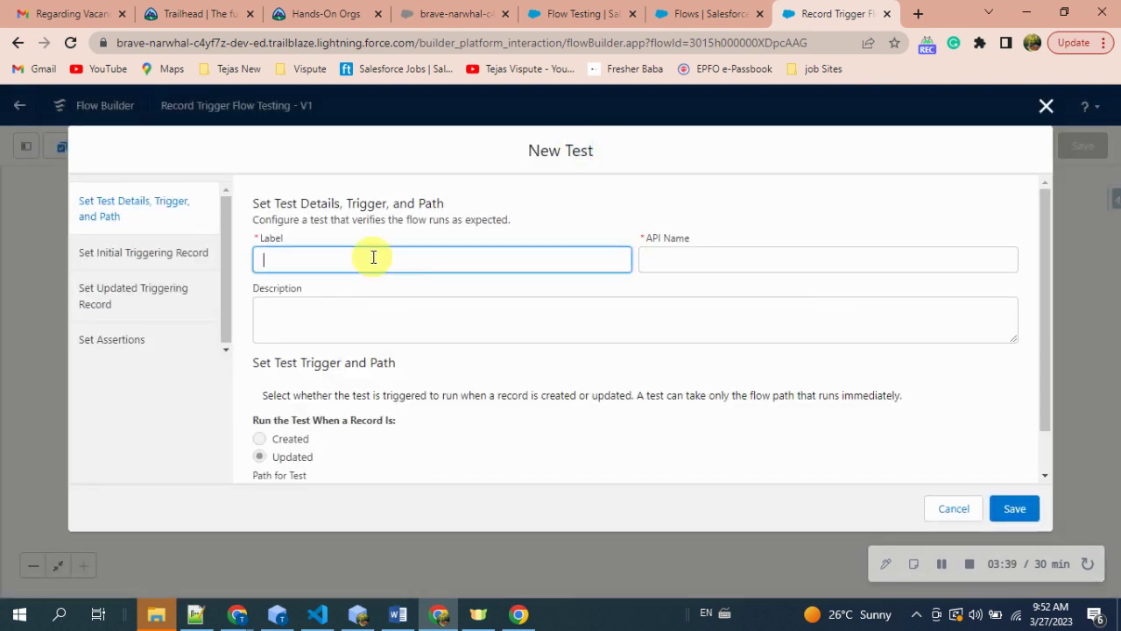
{"action": "type", "text": "3"}
{"action": "left_click", "coordinate": [670, 256]}
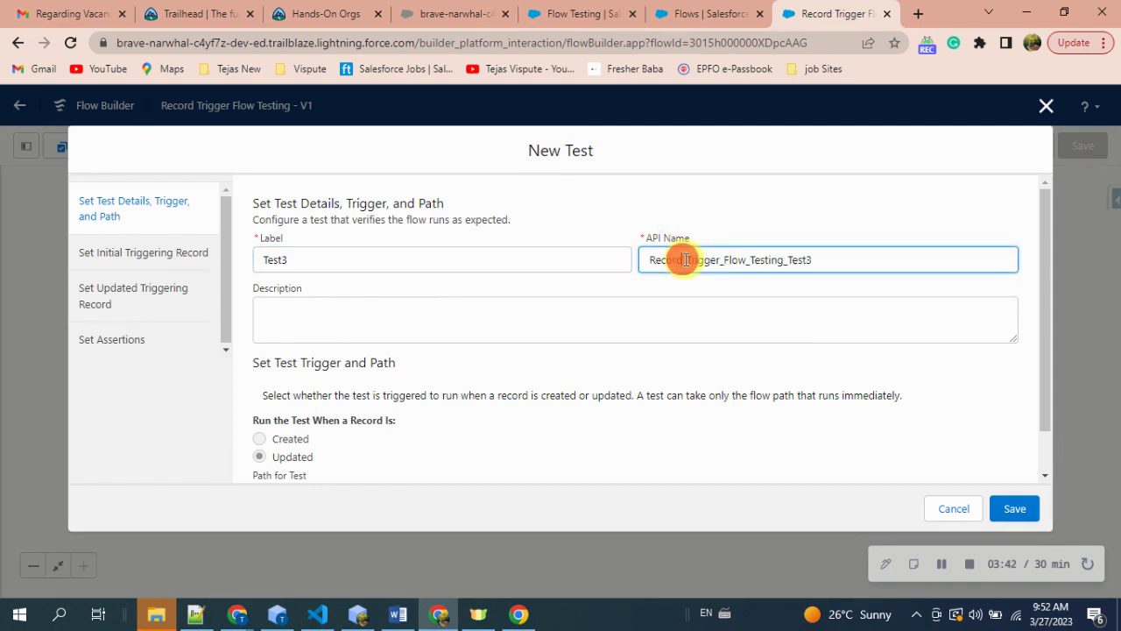
- Use Sample Account for Entitlements as the initial triggering record with Active set to Yes, and check the updated triggering record
{"action": "left_click", "coordinate": [164, 255]}
{"action": "left_click", "coordinate": [302, 271]}
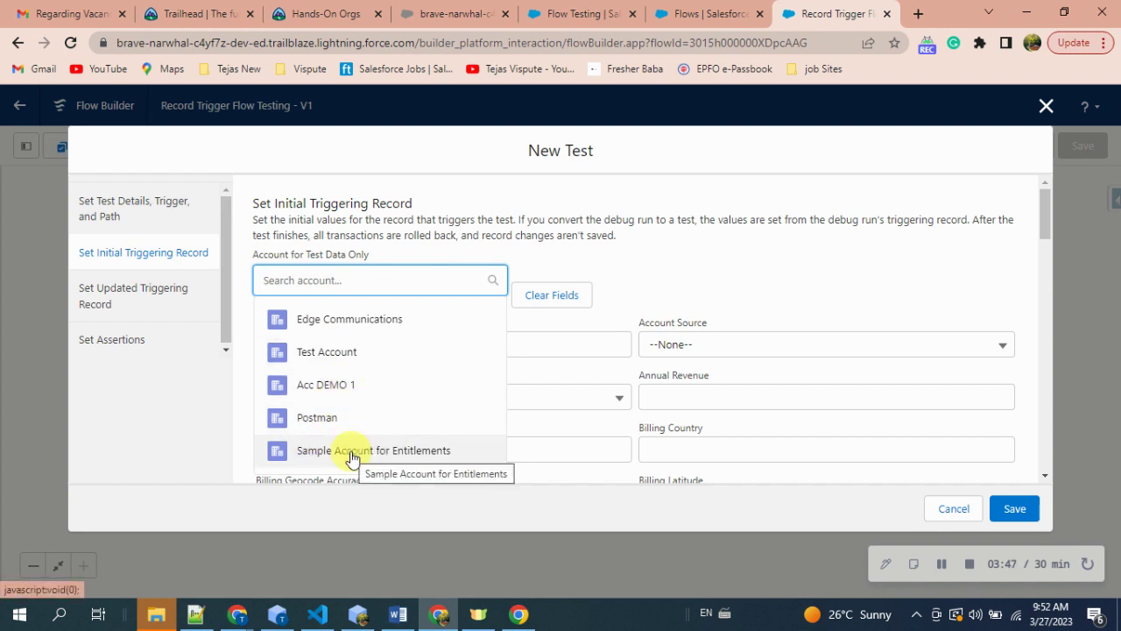
{"action": "left_click", "coordinate": [351, 451]}
{"action": "left_click", "coordinate": [445, 399]}
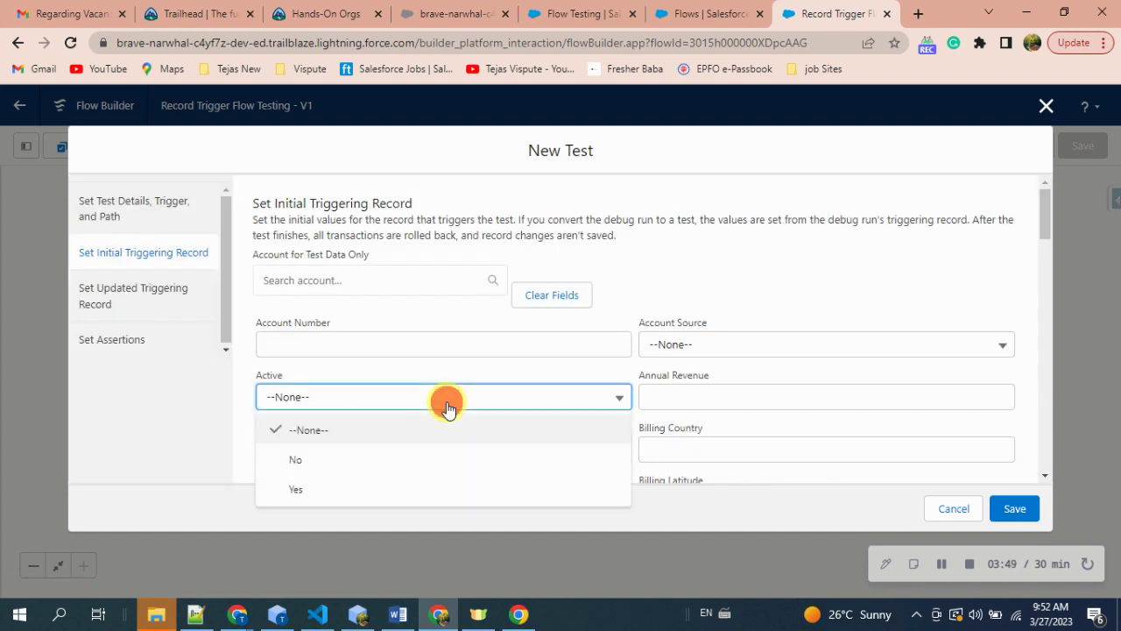
{"action": "left_click", "coordinate": [296, 489]}
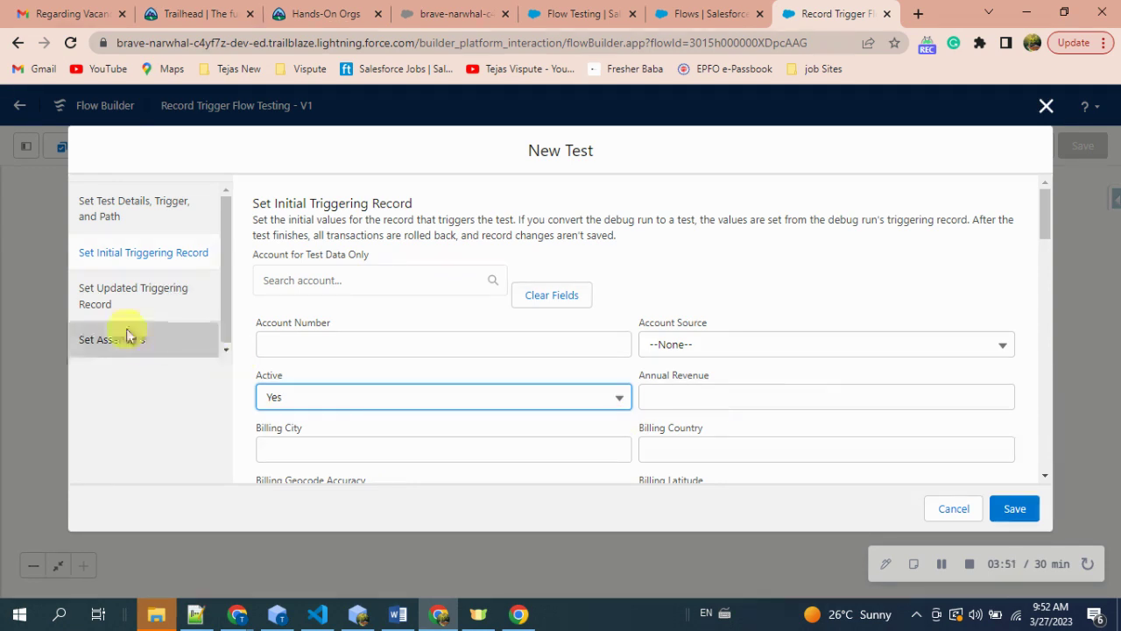
{"action": "left_click", "coordinate": [136, 298]}
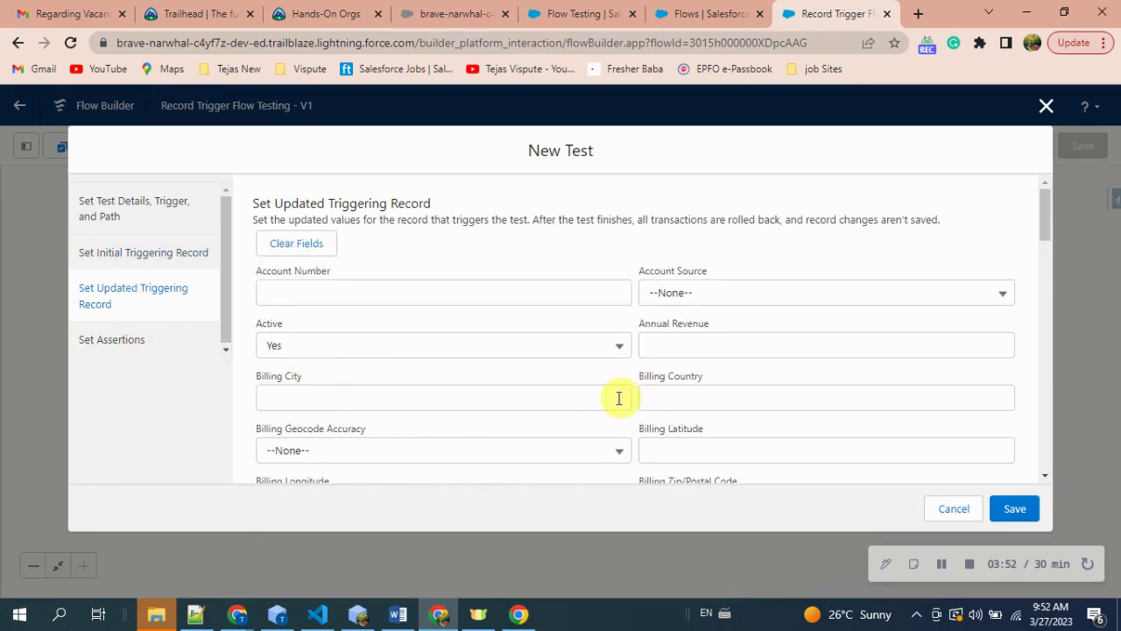
- Set the first assertion's resource in Test3 to the triggering record's Active field ($Record > Active)
{"action": "left_click", "coordinate": [118, 340]}
{"action": "left_click", "coordinate": [296, 322]}
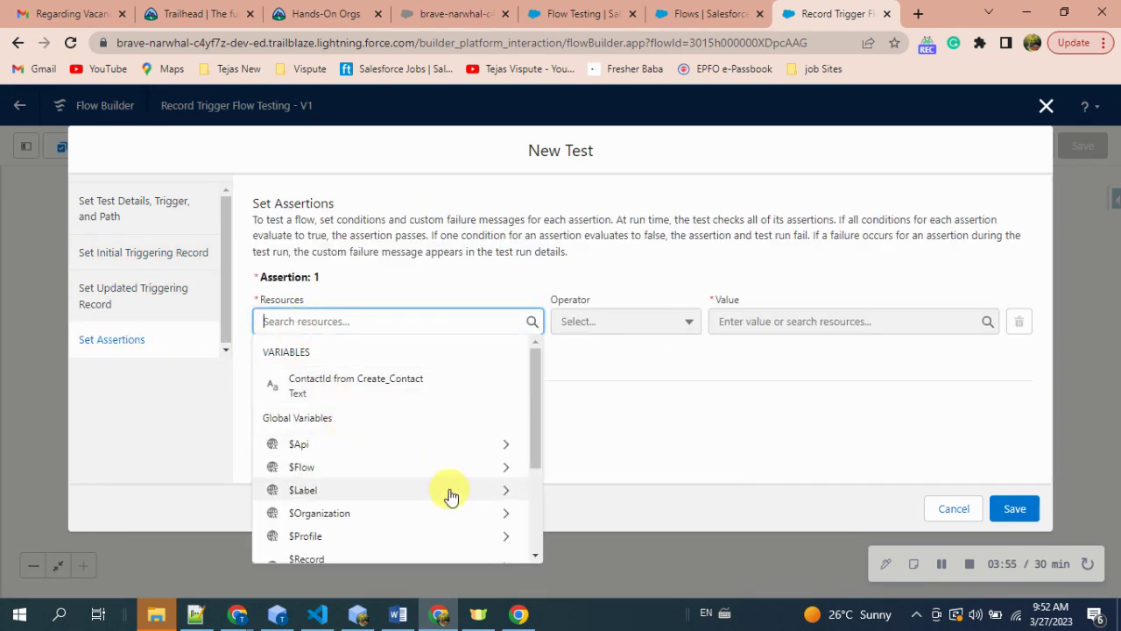
{"action": "scroll", "coordinate": [438, 490], "scroll_direction": "down", "scroll_amount": 3}
{"action": "left_click", "coordinate": [505, 424]}
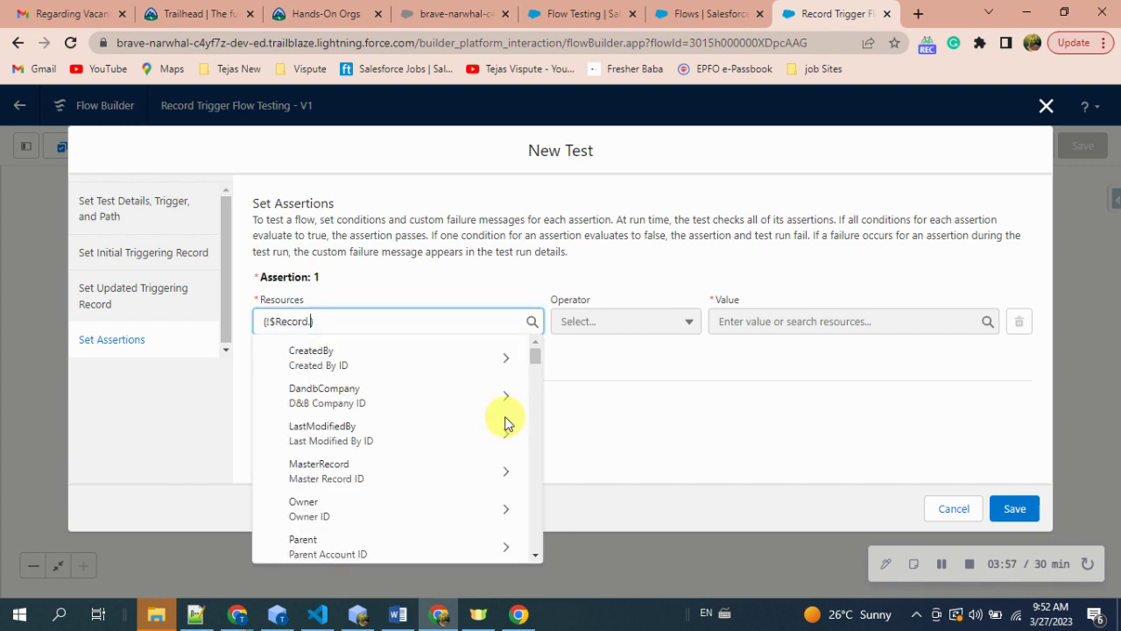
{"action": "type", "text": "ac"}
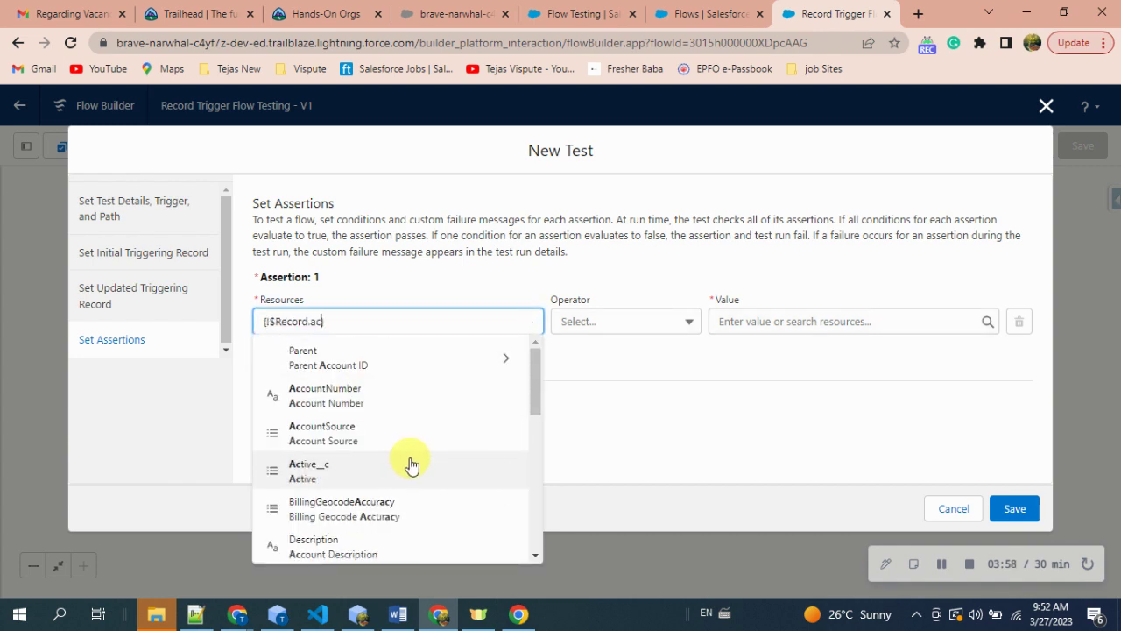
{"action": "left_click", "coordinate": [347, 470]}
- Set the Active assertion's value to the picklist value Yes and save Test3
{"action": "left_click", "coordinate": [769, 325]}
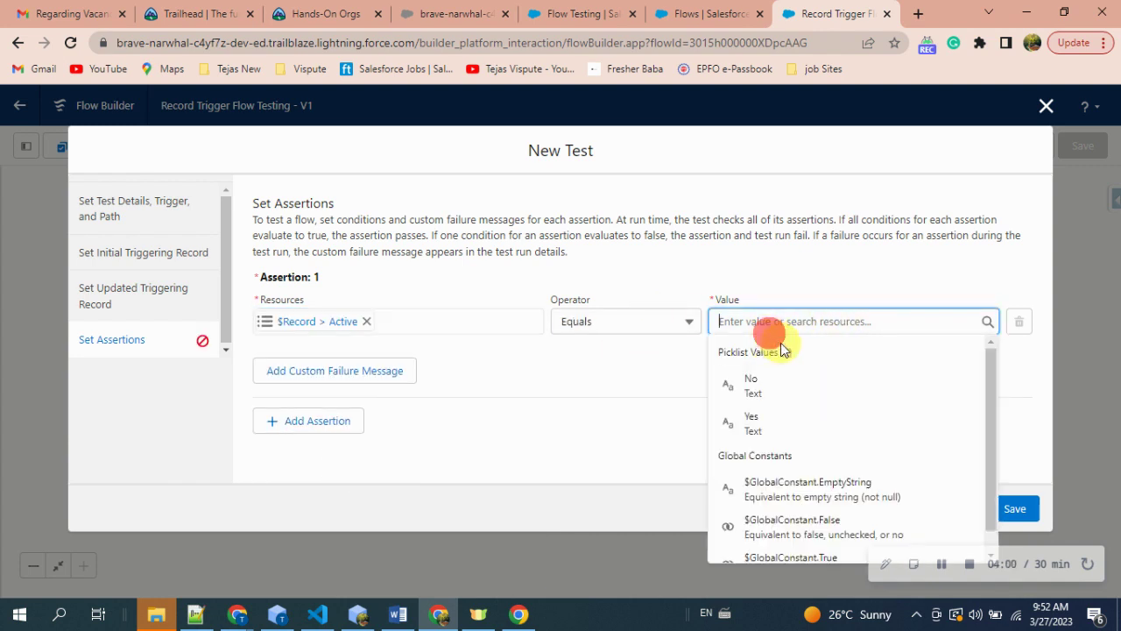
{"action": "left_click", "coordinate": [756, 431]}
{"action": "left_click", "coordinate": [1009, 509]}
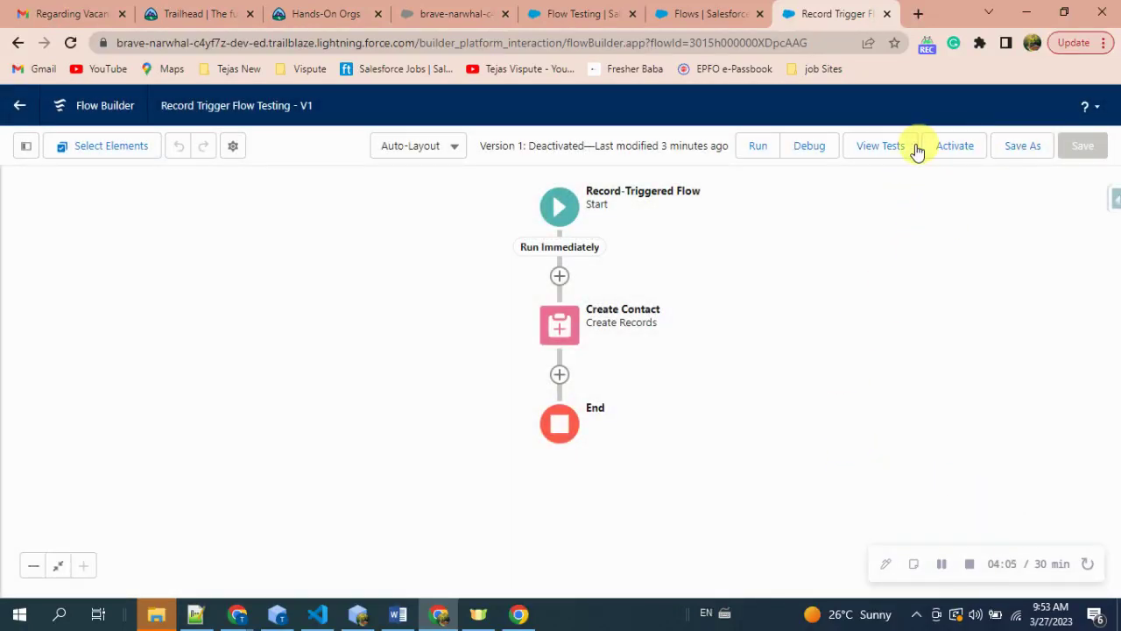
- Run Test3 from the flow's tests list and examine its assertion details
{"action": "left_click", "coordinate": [916, 151]}
{"action": "left_click", "coordinate": [1013, 267]}
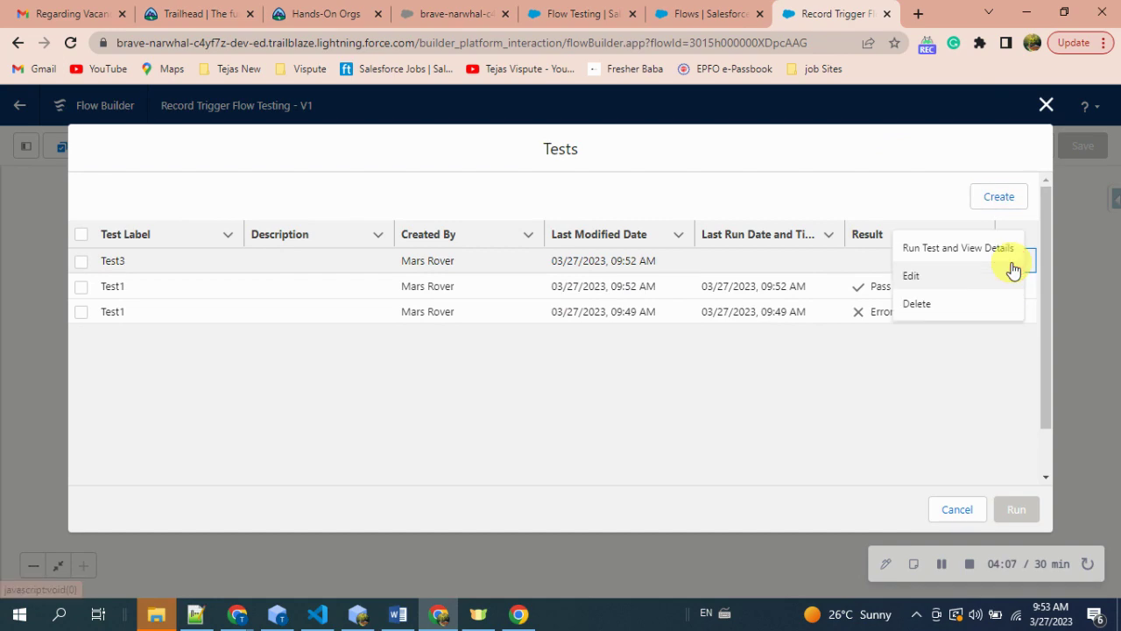
{"action": "left_click", "coordinate": [946, 250]}
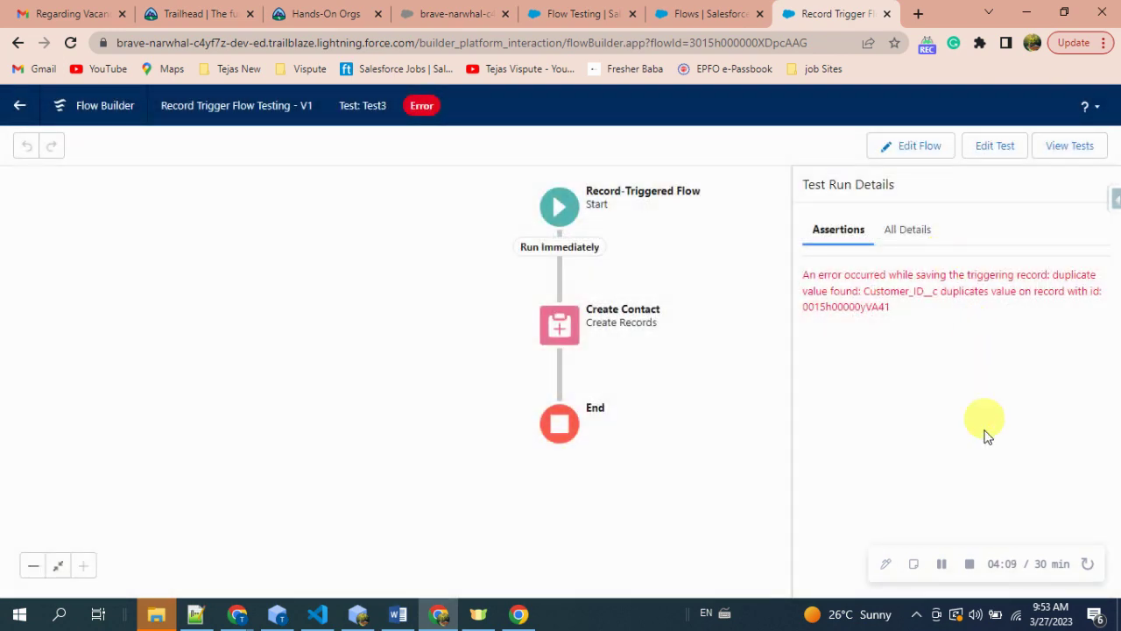
{"action": "left_click_drag", "start_coordinate": [897, 313], "coordinate": [807, 277]}
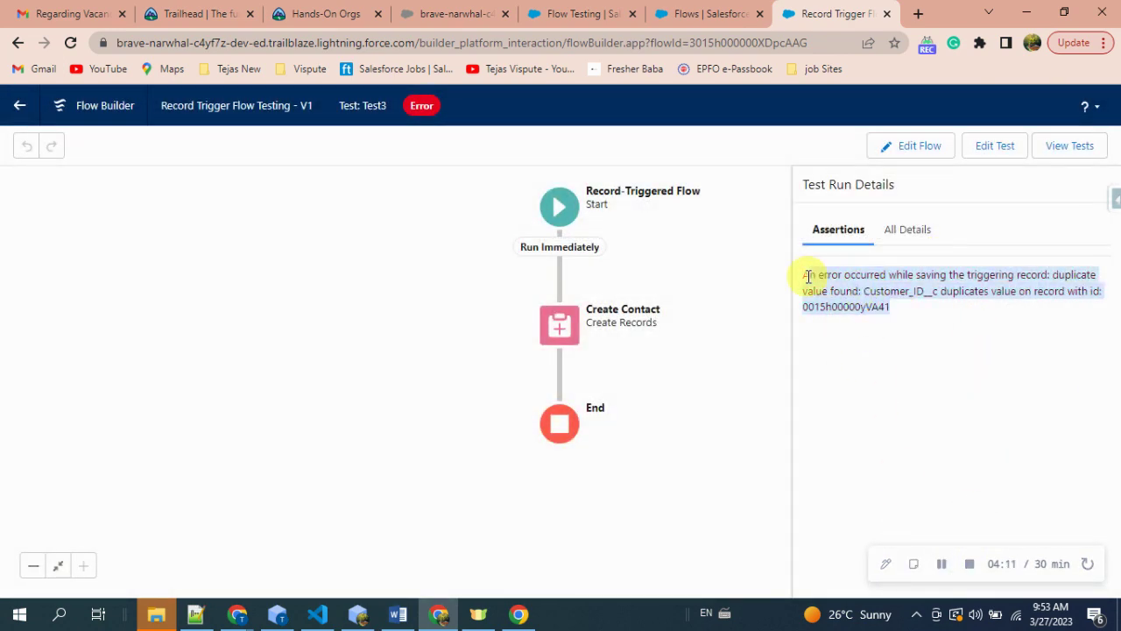
{"action": "left_click", "coordinate": [943, 570]}
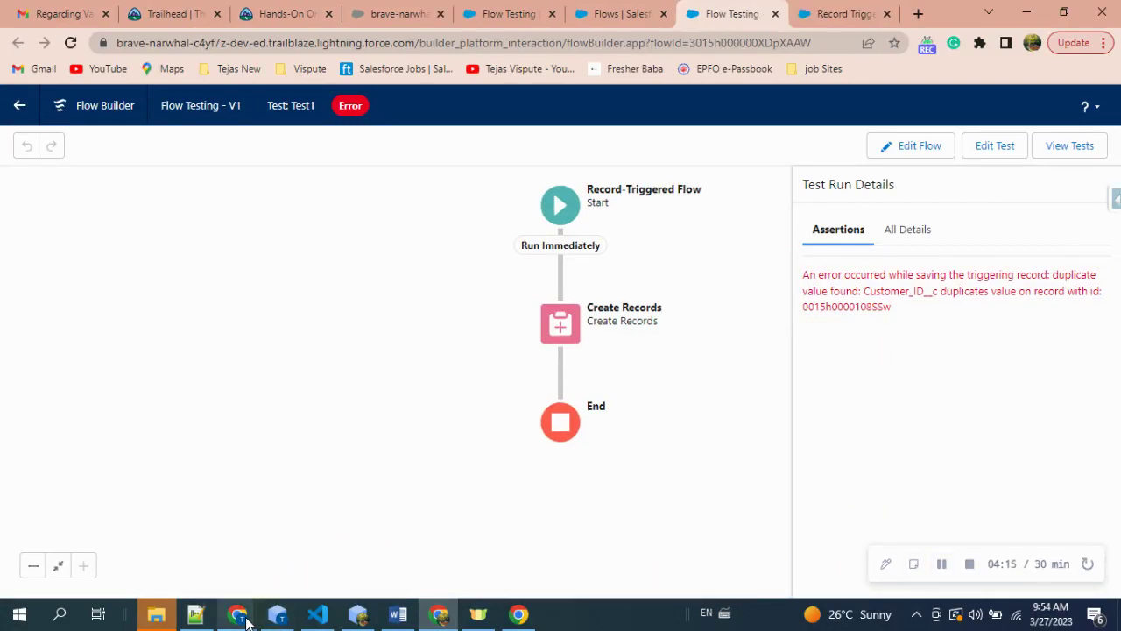
- Switch to the Chrome window with Record Trigger Flow Testing - V2 in the other org and open its tests list
{"action": "left_click", "coordinate": [601, 14]}
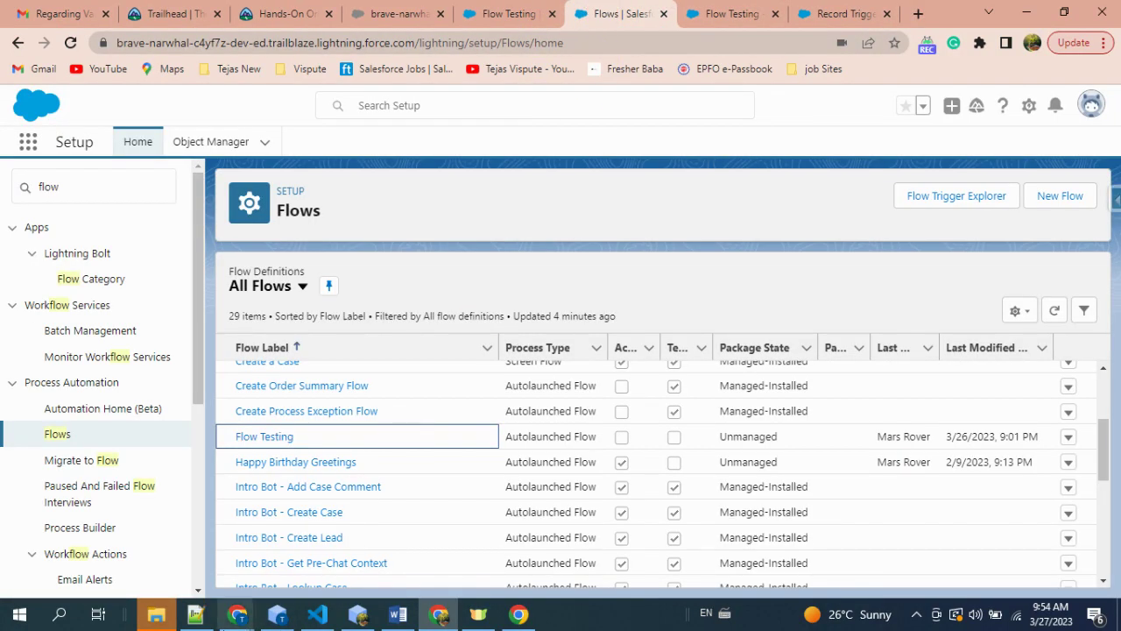
{"action": "left_click", "coordinate": [363, 530]}
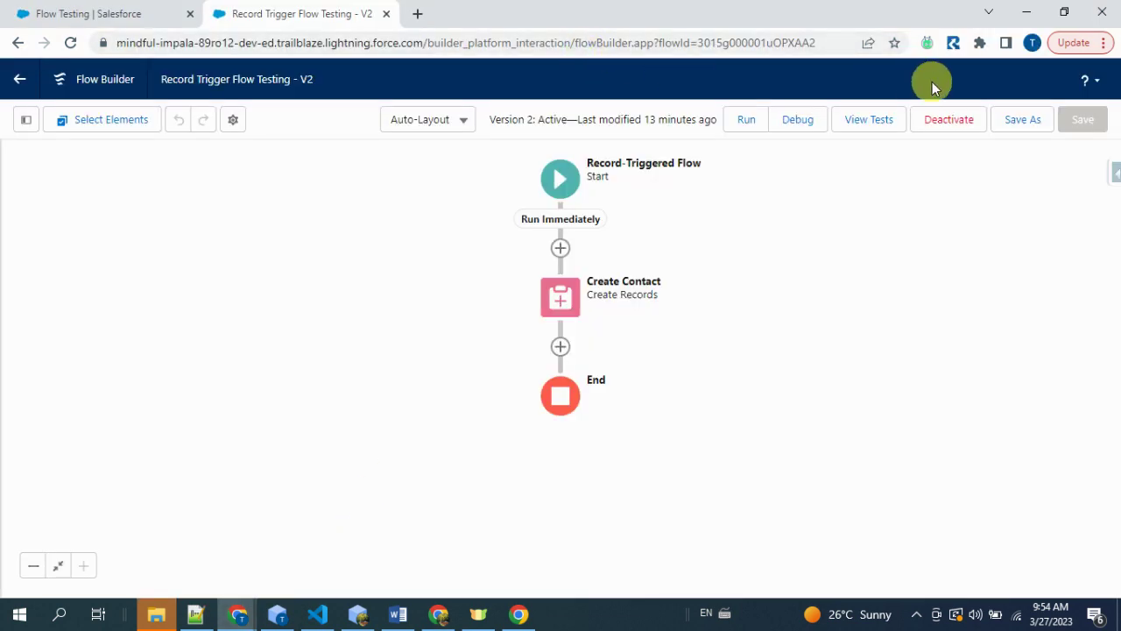
{"action": "left_click", "coordinate": [875, 124]}
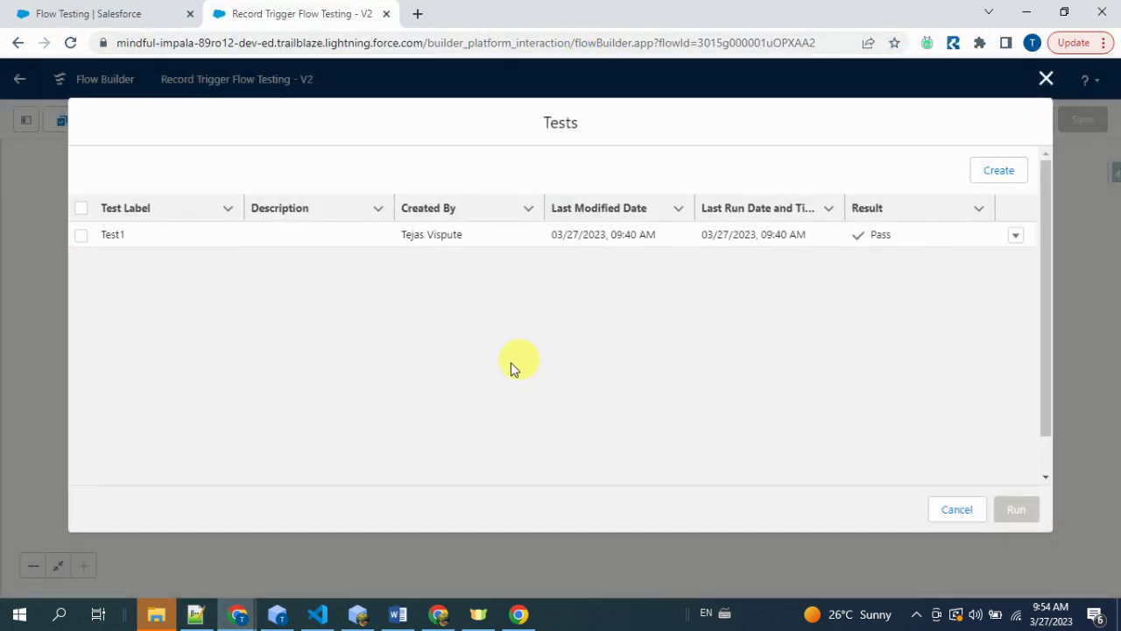
- Create a new flow test labeled Test5 with the API name Record_Trigger_Flow_Testing_Test5
{"action": "left_click", "coordinate": [999, 171]}
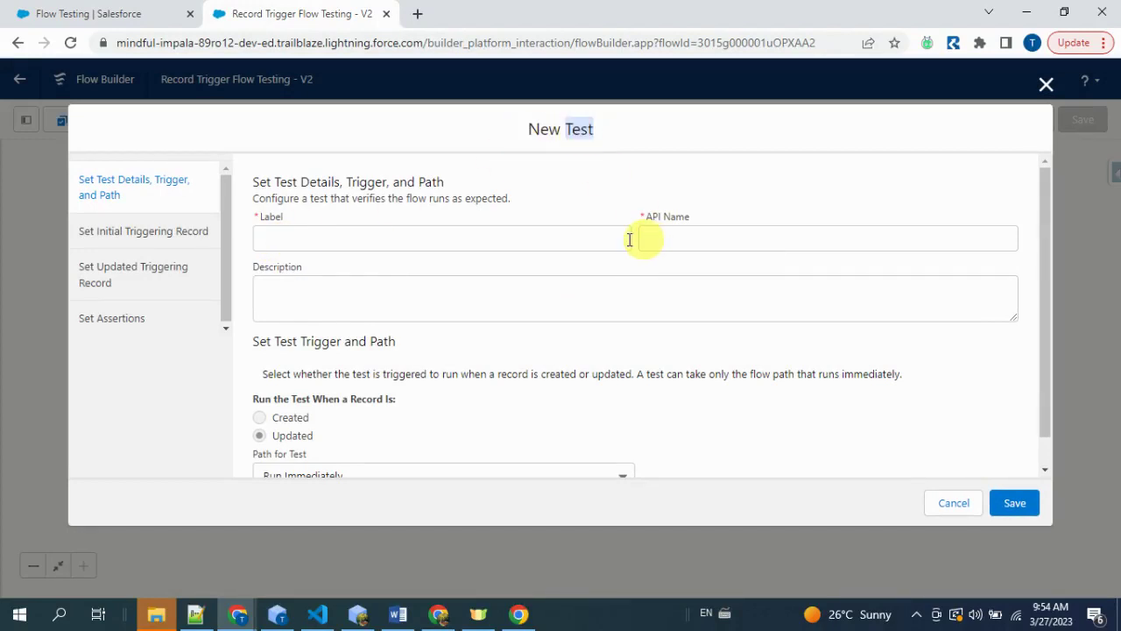
{"action": "left_click", "coordinate": [309, 241]}
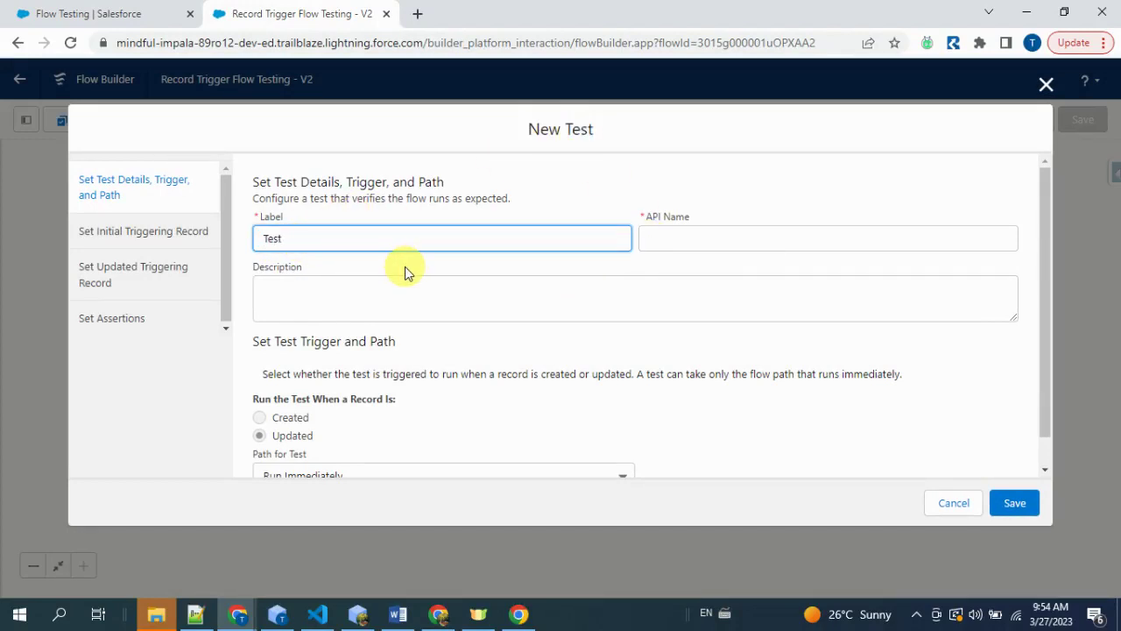
{"action": "type", "text": "Test5"}
{"action": "key", "text": "Tab"}
{"action": "left_click", "coordinate": [272, 295]}
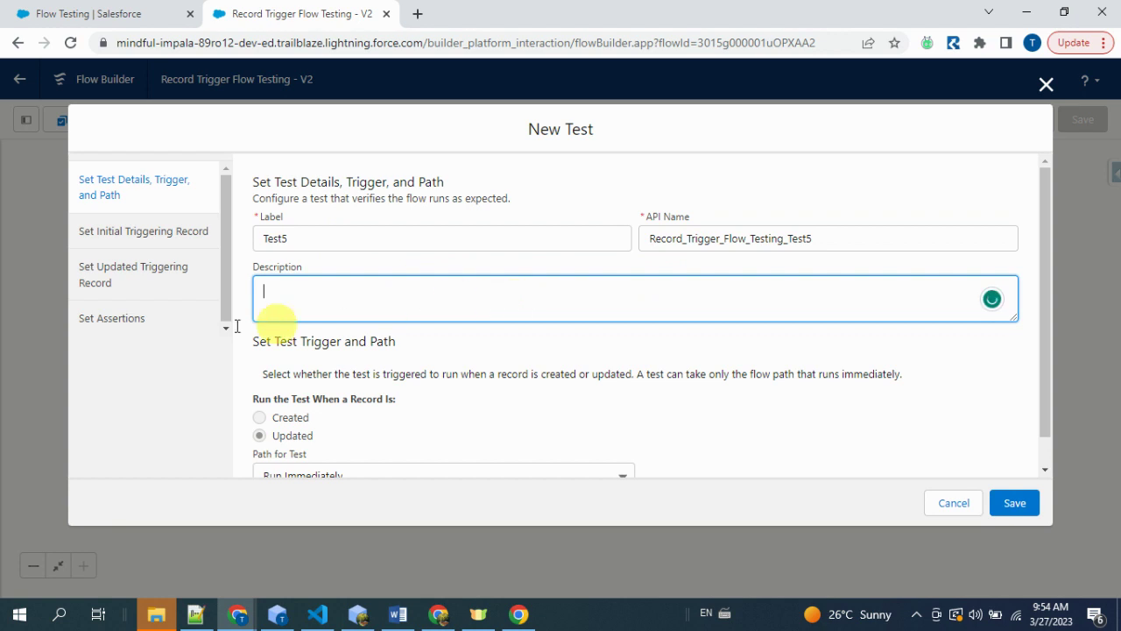
- Load an existing account as the initial triggering record with Annual Revenue 123 and Billing Country India, and open the assertions
{"action": "left_click", "coordinate": [151, 244]}
{"action": "left_click", "coordinate": [331, 263]}
{"action": "left_click", "coordinate": [358, 359]}
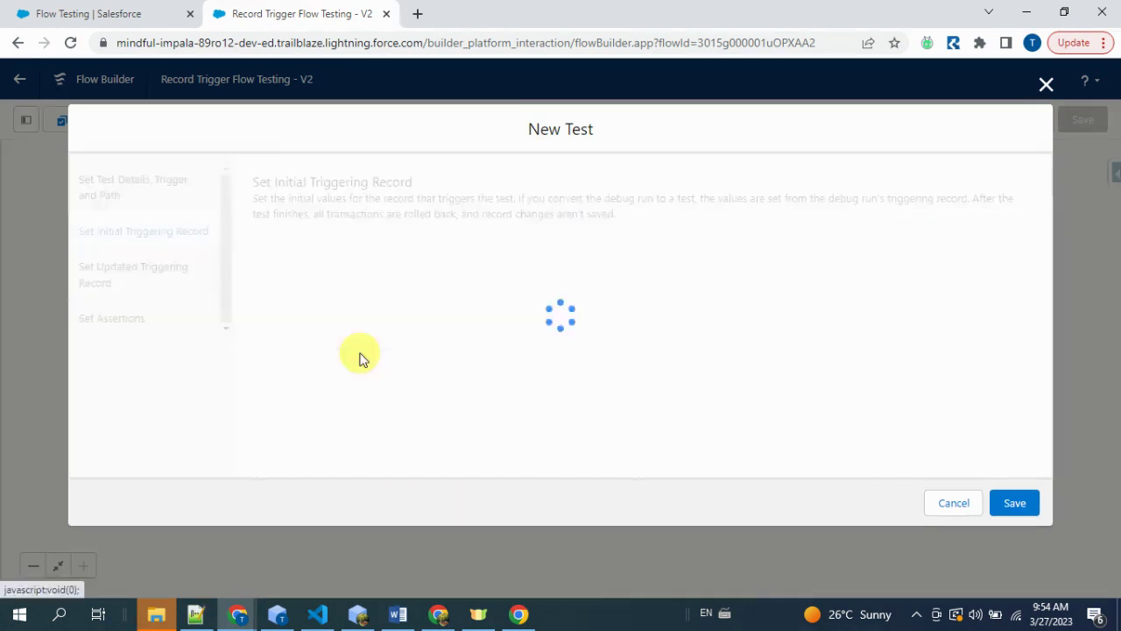
{"action": "left_click", "coordinate": [717, 370]}
{"action": "left_click", "coordinate": [740, 411]}
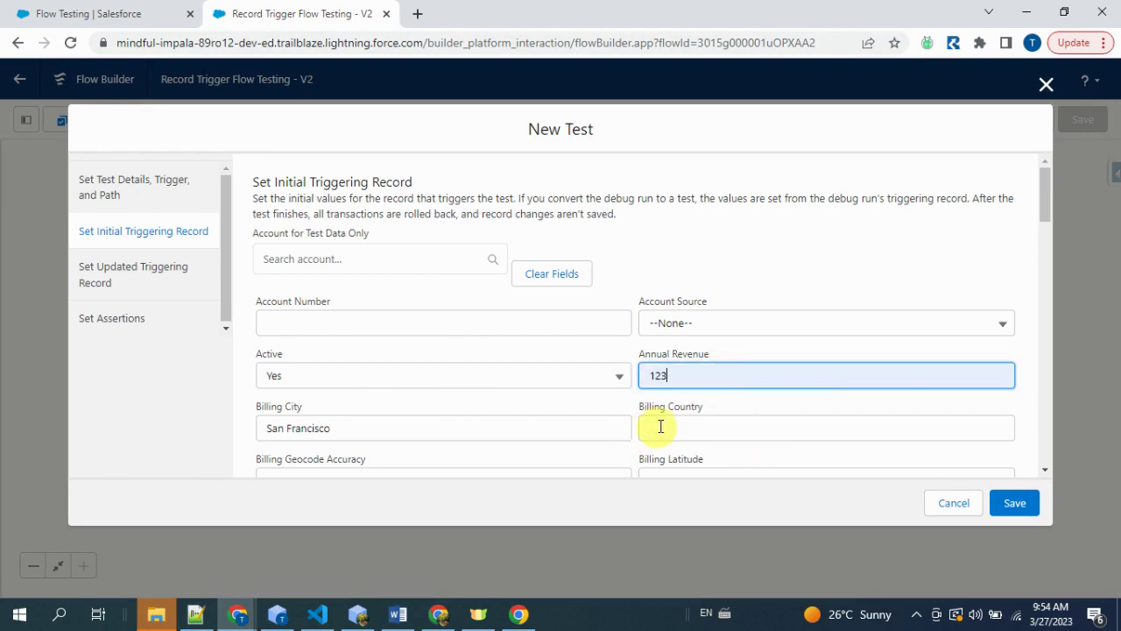
{"action": "left_click", "coordinate": [755, 426]}
{"action": "left_click", "coordinate": [734, 471]}
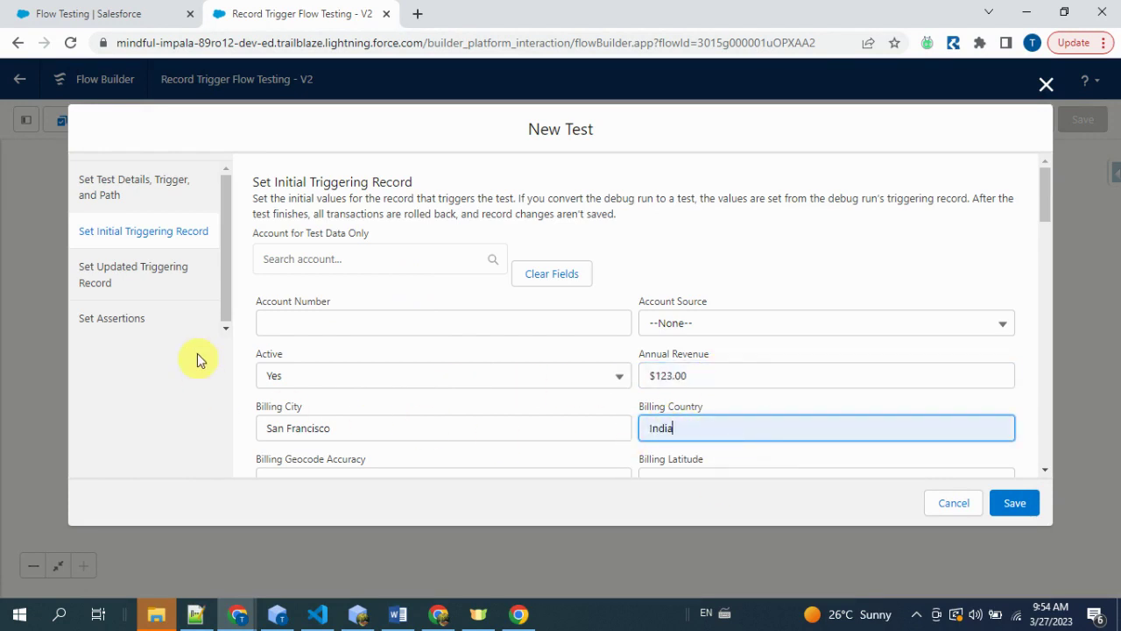
{"action": "left_click", "coordinate": [160, 281]}
{"action": "left_click", "coordinate": [119, 320]}
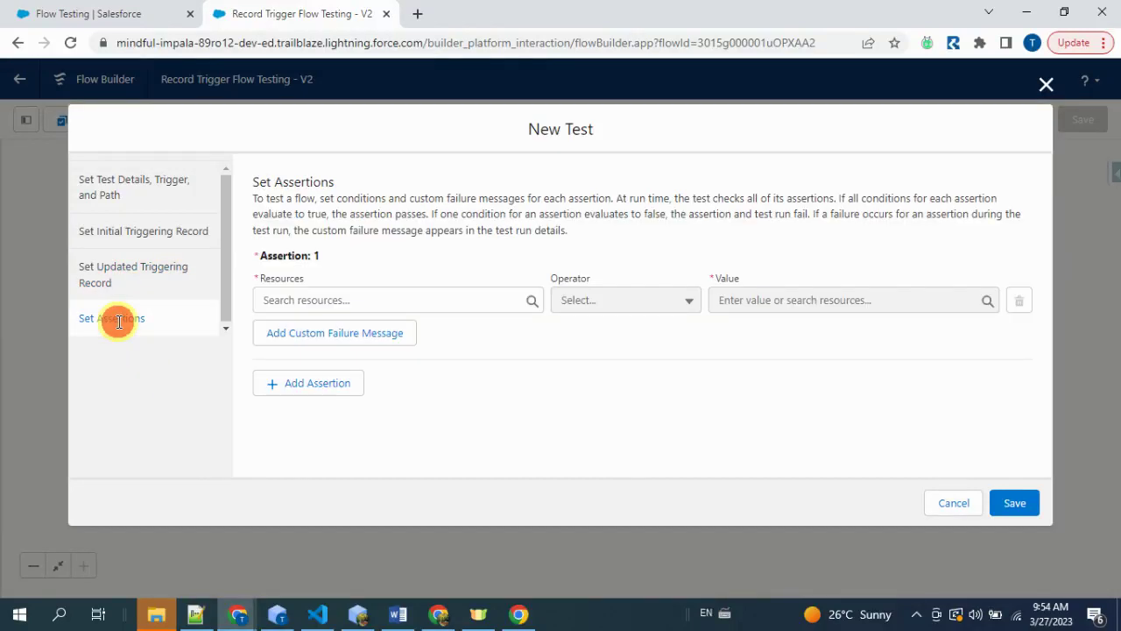
{"action": "left_click", "coordinate": [365, 301]}
{"action": "scroll", "coordinate": [458, 480], "scroll_direction": "down", "scroll_amount": 2}
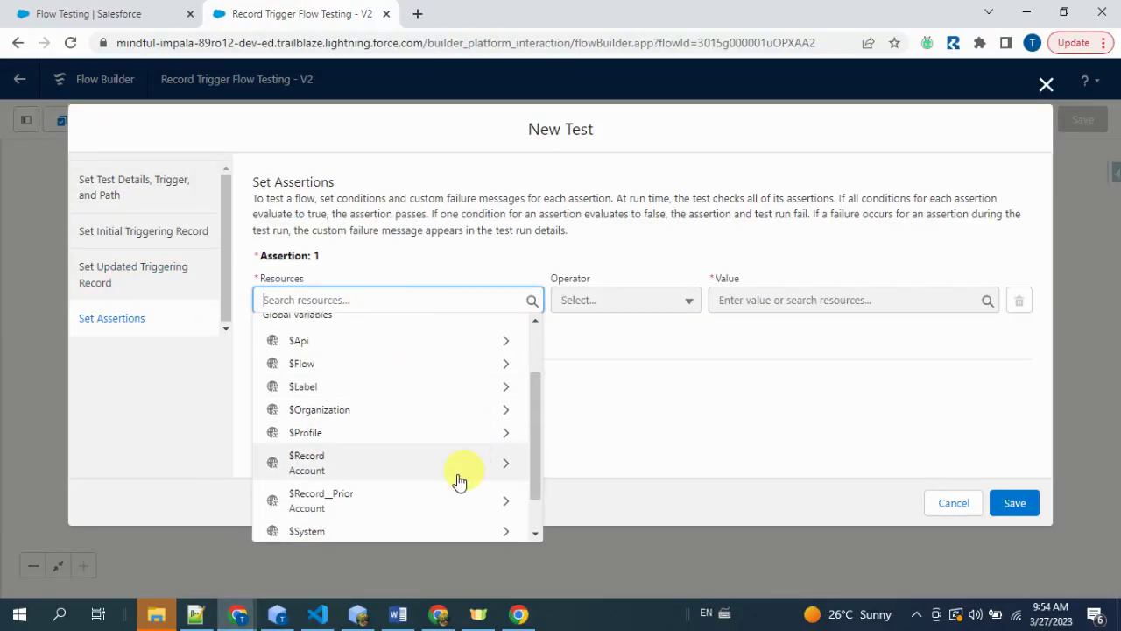
{"action": "left_click", "coordinate": [497, 473]}
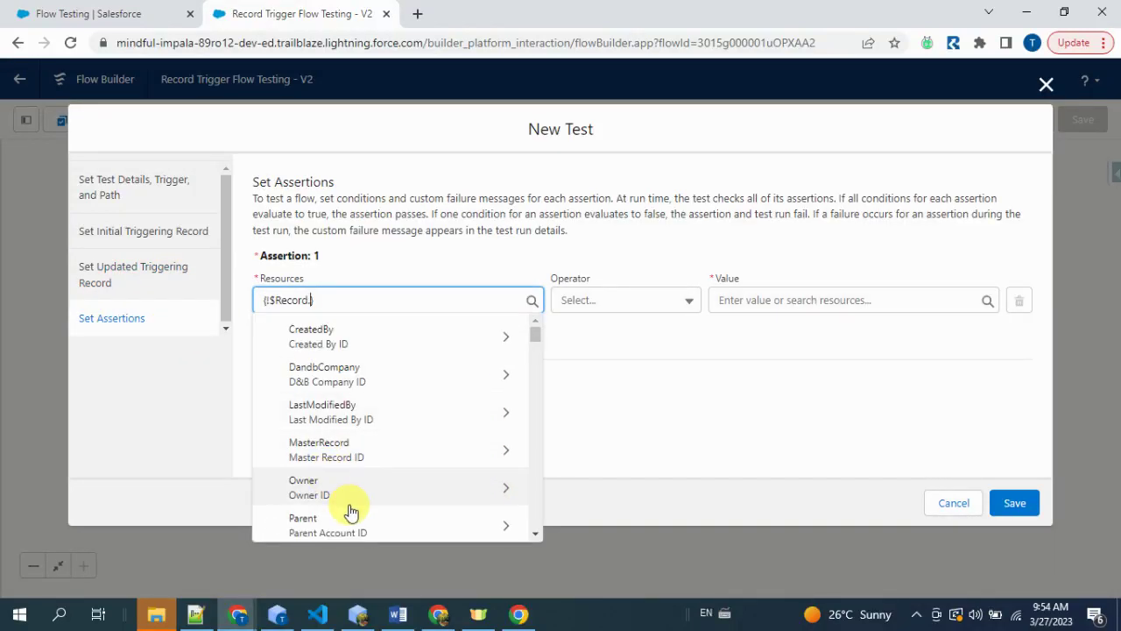
{"action": "type", "text": "ac"}
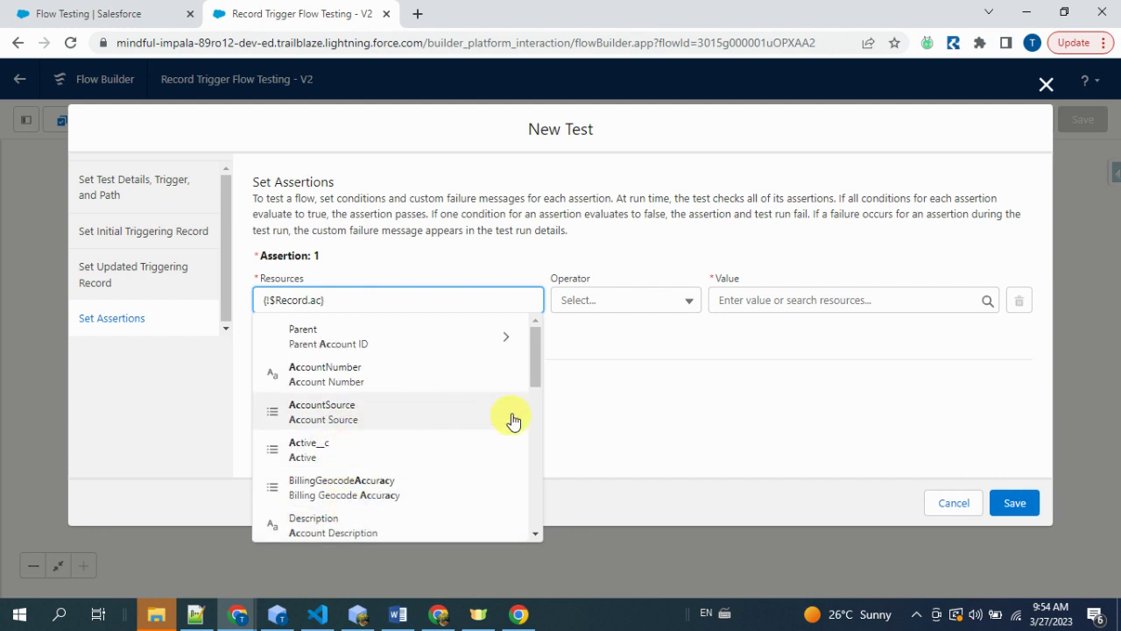
{"action": "left_click", "coordinate": [414, 299]}
{"action": "type", "text": "="}
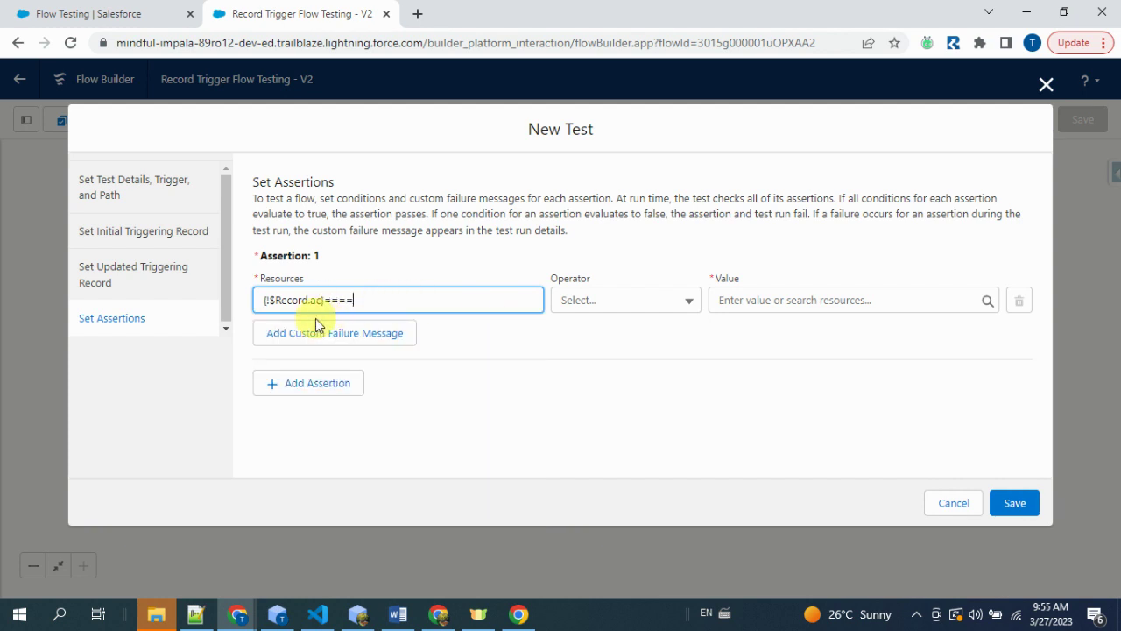
{"action": "key", "text": "ctrl+a"}
{"action": "key", "text": "BackSpace"}
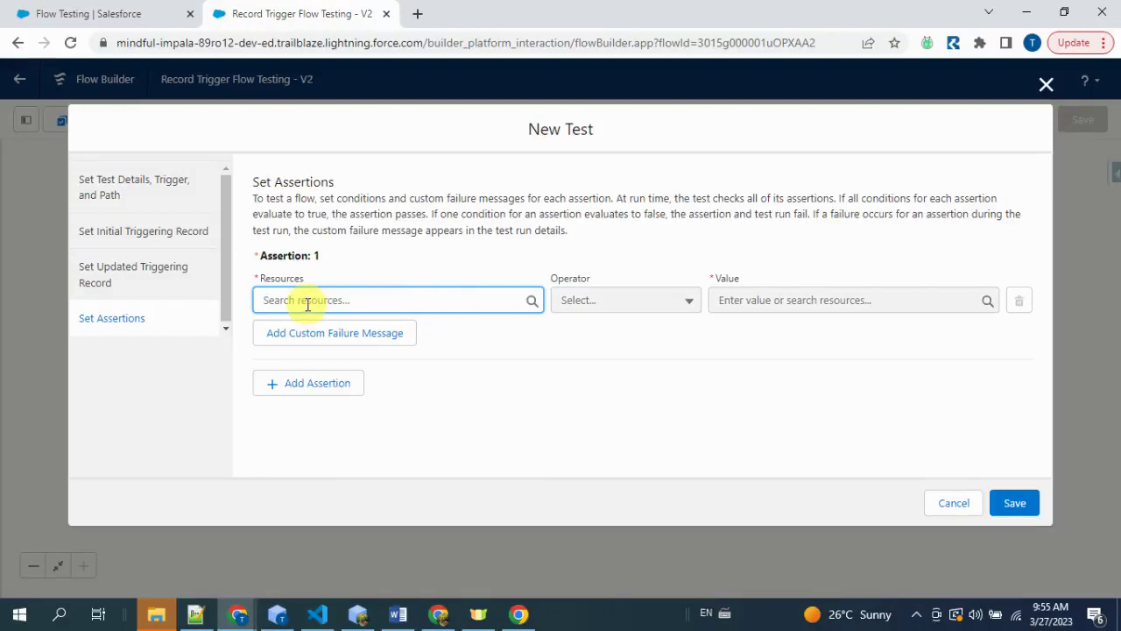
- Add an assertion that the triggering account record's Active field equals Yes, and save the new test
{"action": "left_click", "coordinate": [300, 299]}
{"action": "scroll", "coordinate": [412, 467], "scroll_direction": "down", "scroll_amount": 5}
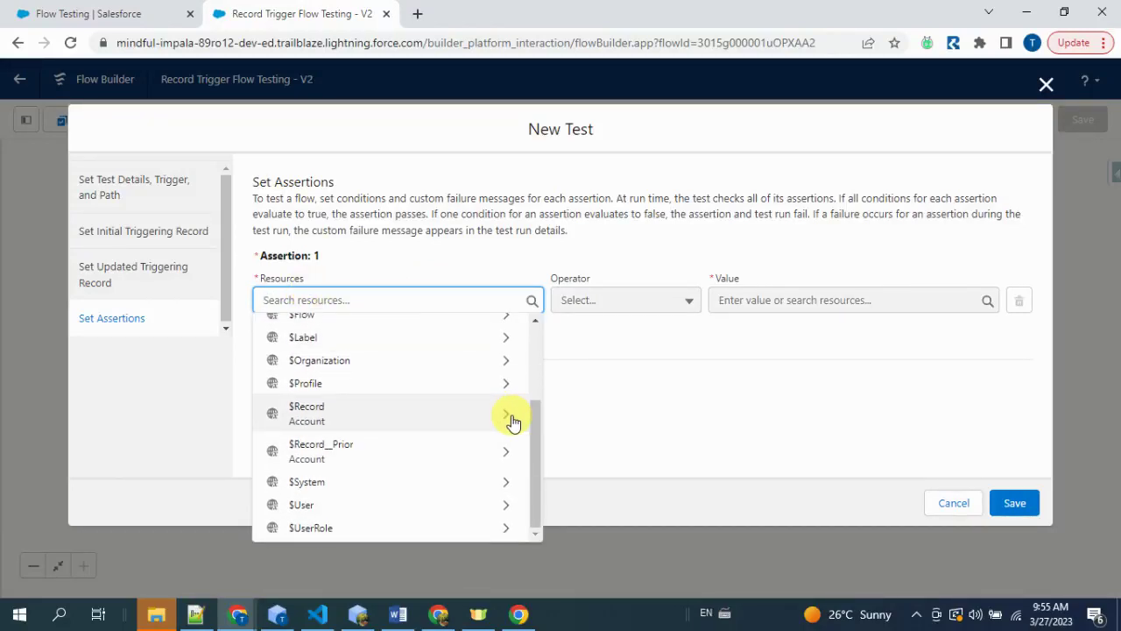
{"action": "left_click", "coordinate": [512, 421]}
{"action": "type", "text": "ac"}
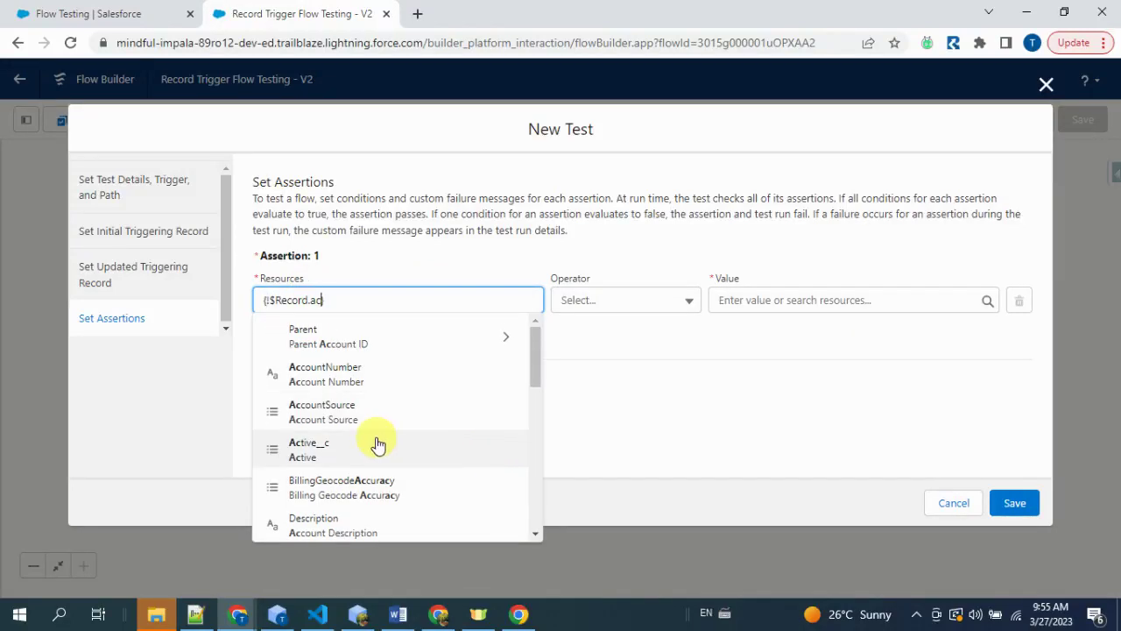
{"action": "left_click", "coordinate": [377, 445]}
{"action": "left_click", "coordinate": [751, 302]}
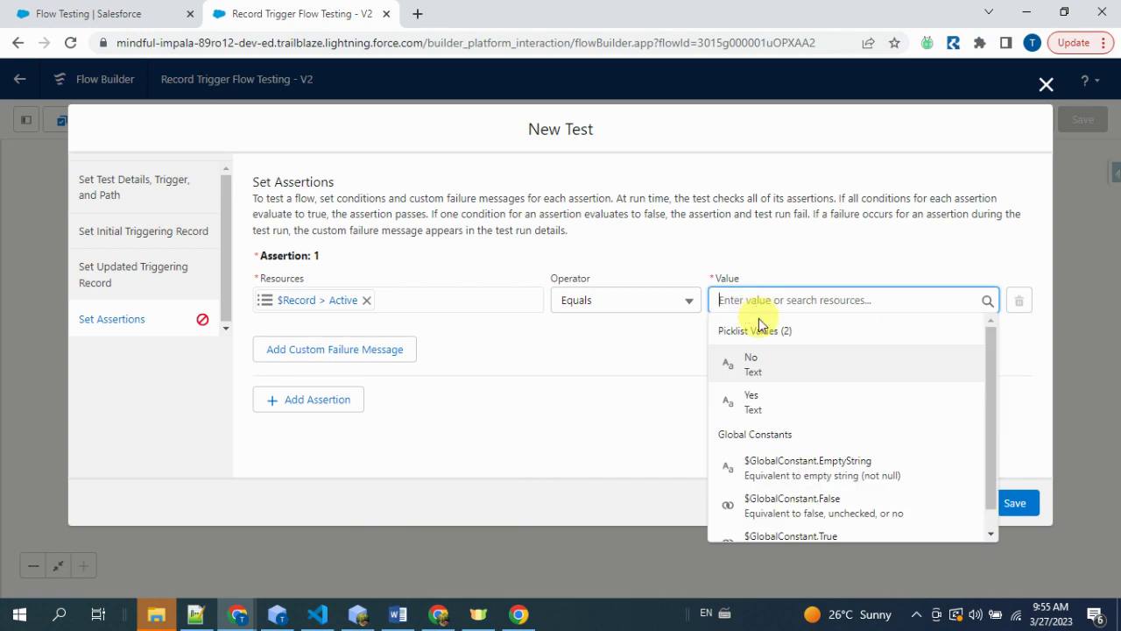
{"action": "left_click", "coordinate": [751, 401]}
{"action": "left_click", "coordinate": [1000, 502]}
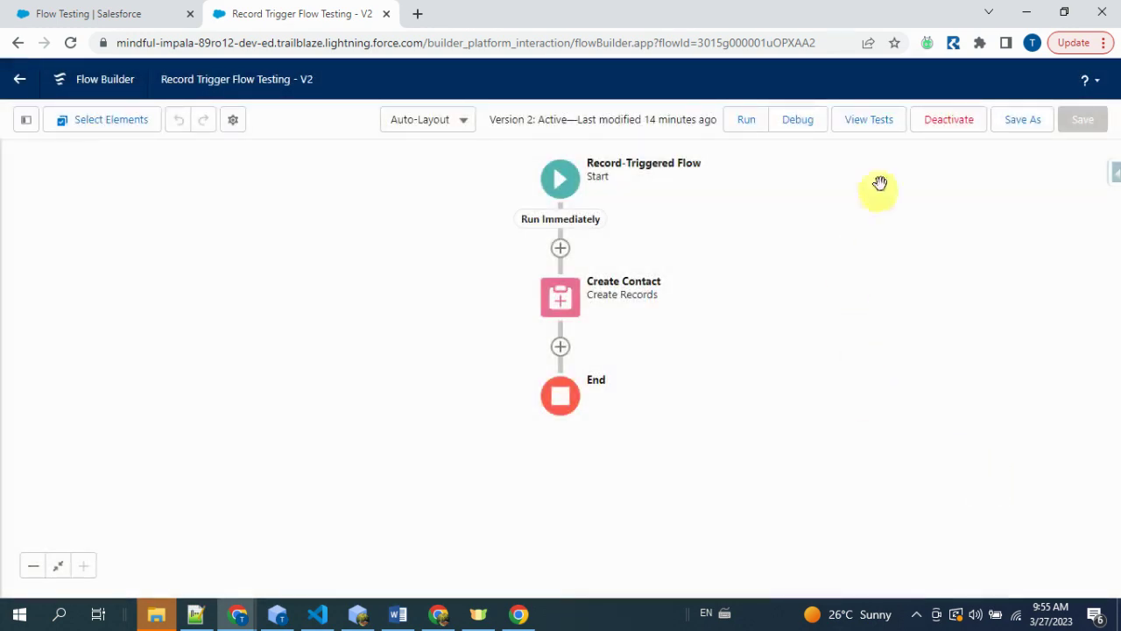
- Run Test5 from the flow's tests list and examine the details of Assertion 1
{"action": "left_click", "coordinate": [892, 120]}
{"action": "left_click", "coordinate": [1013, 235]}
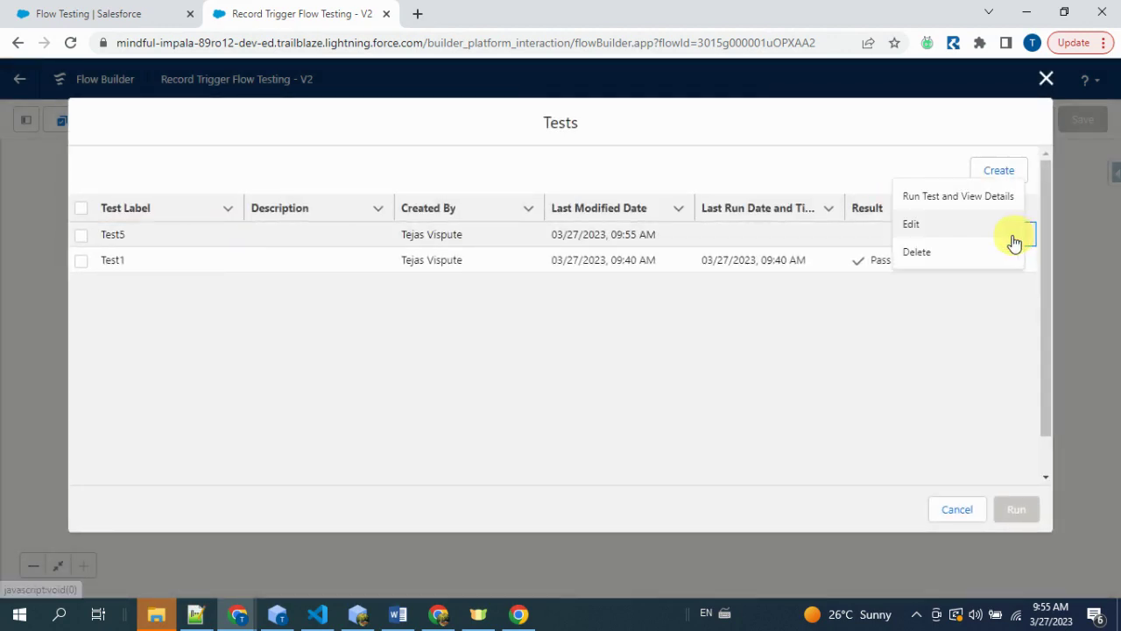
{"action": "left_click", "coordinate": [947, 200]}
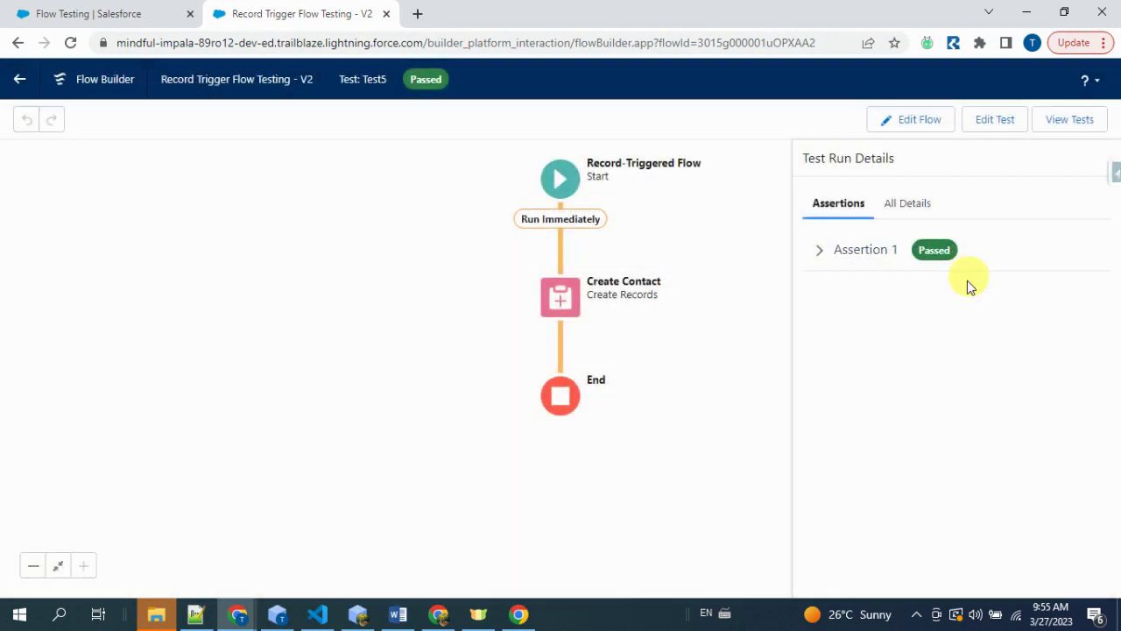
{"action": "left_click", "coordinate": [832, 256]}
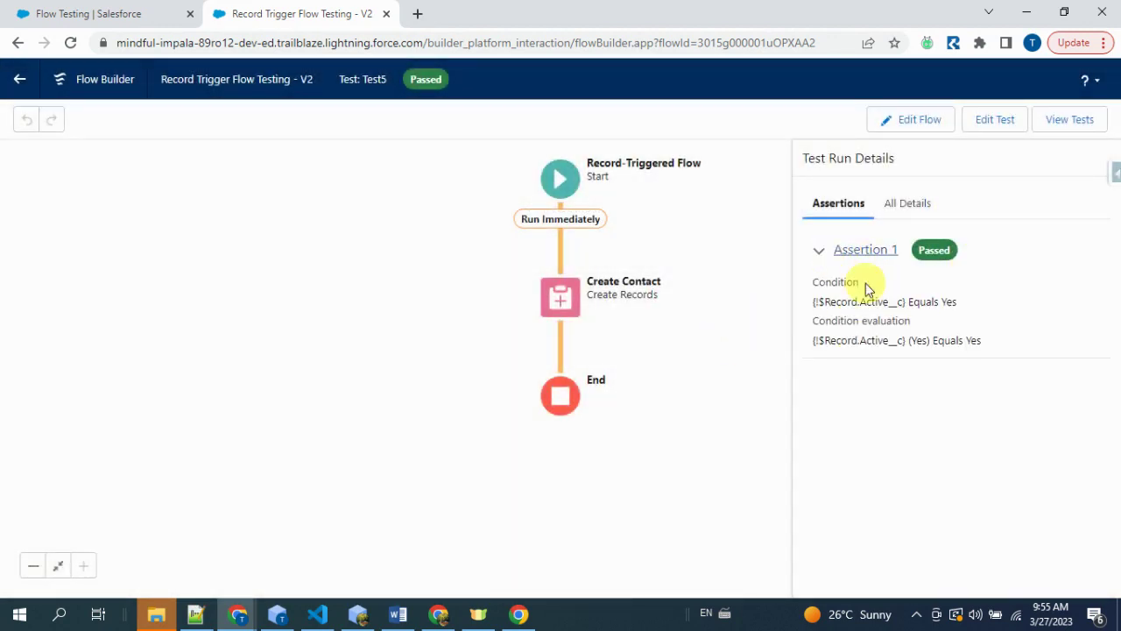
- Review the test results in the flow's tests list, close it, and switch to the Chrome window with the other org's Flows setup page
{"action": "left_click", "coordinate": [1080, 131]}
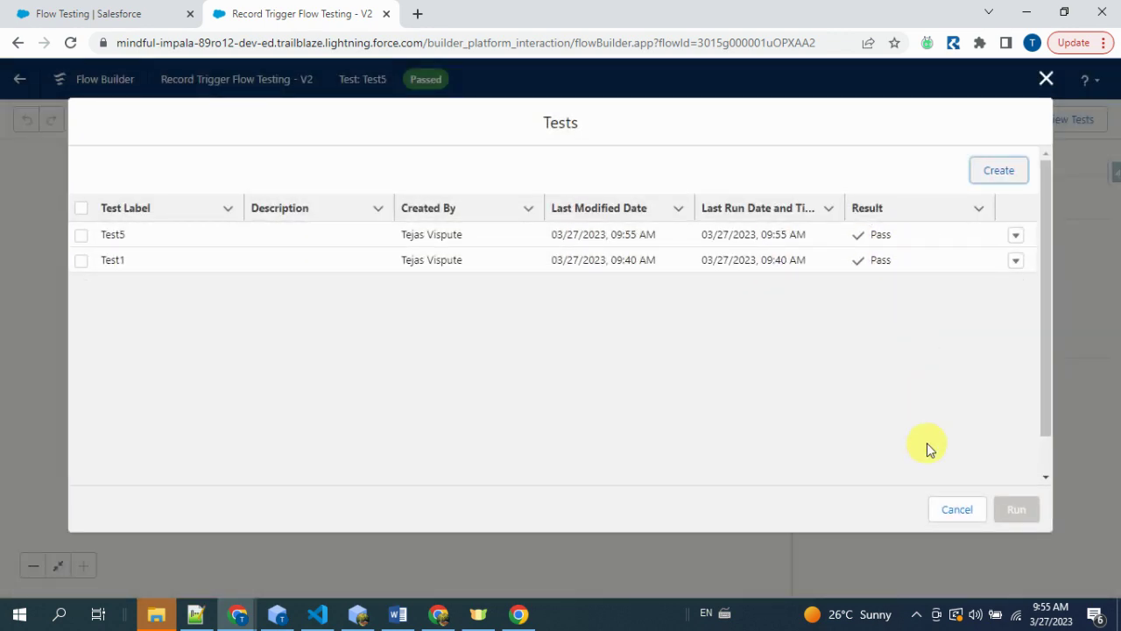
{"action": "left_click", "coordinate": [959, 510]}
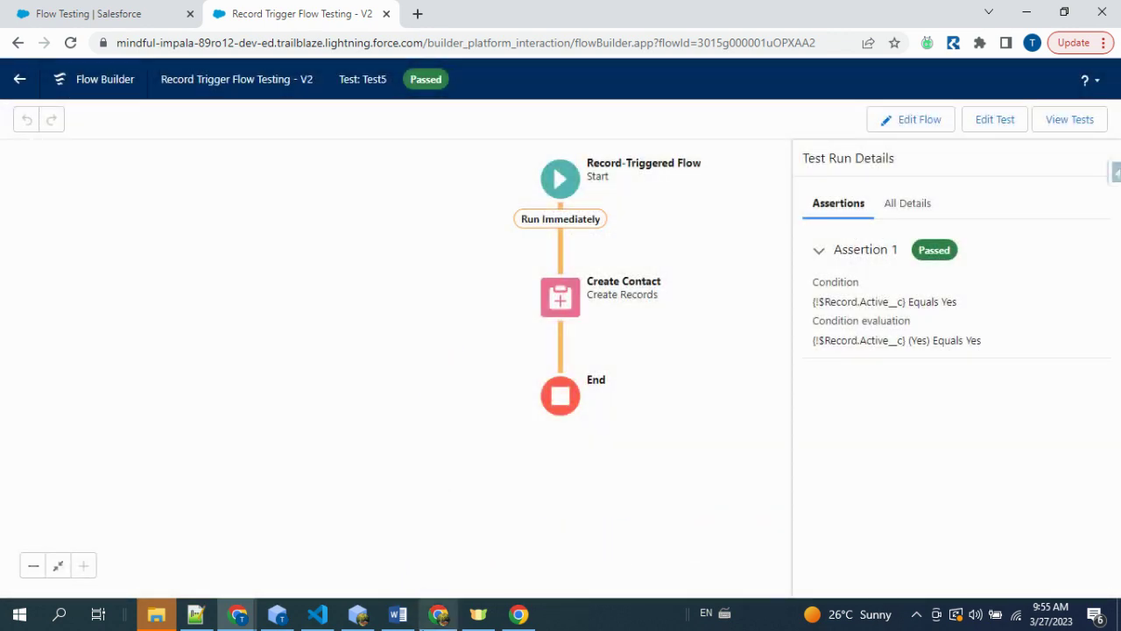
{"action": "left_click", "coordinate": [434, 616]}
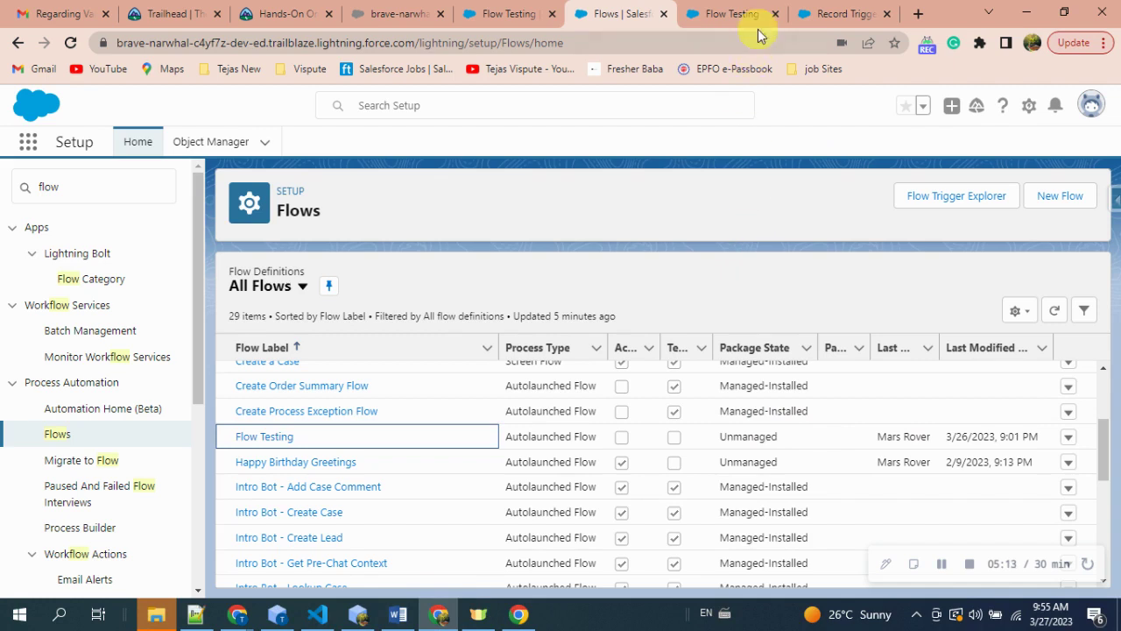